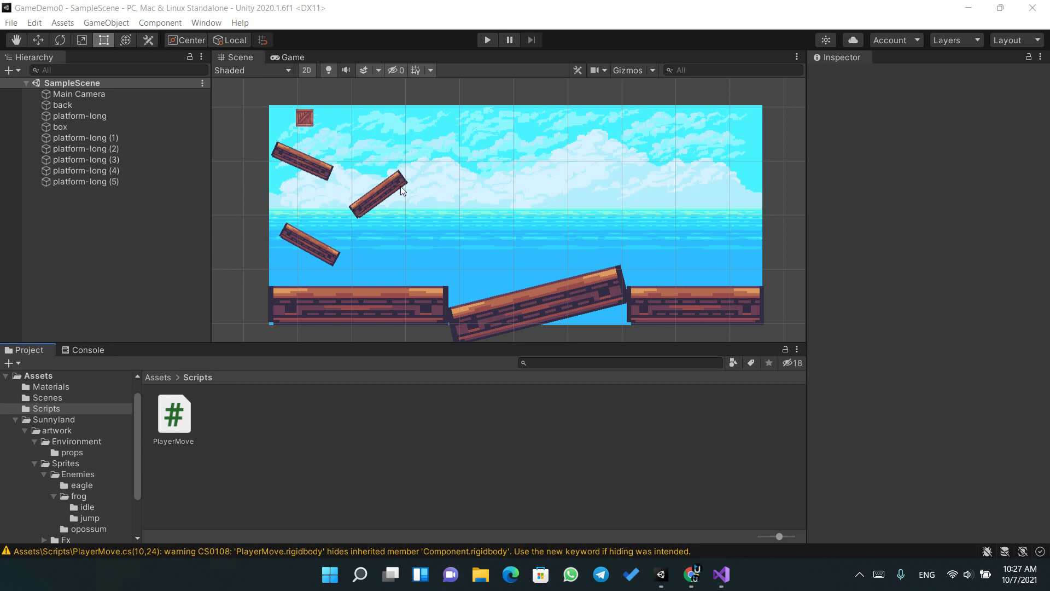
Inspect the components and colliders of the background, box and platform-long objects in the Inspector.
{"action": "left_click", "coordinate": [306, 121]}
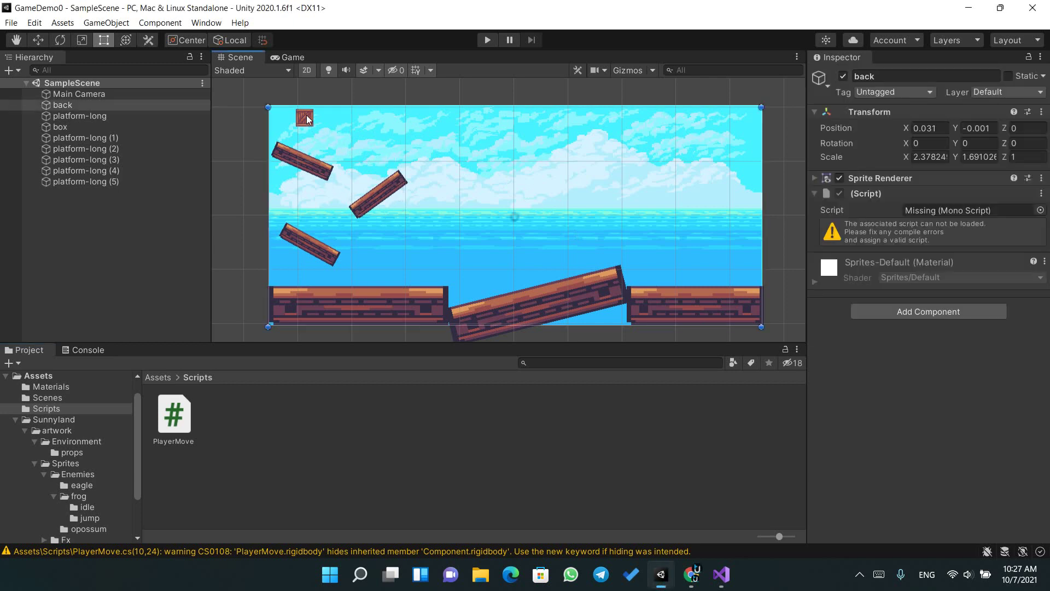
{"action": "left_click", "coordinate": [307, 120]}
{"action": "left_click", "coordinate": [490, 308]}
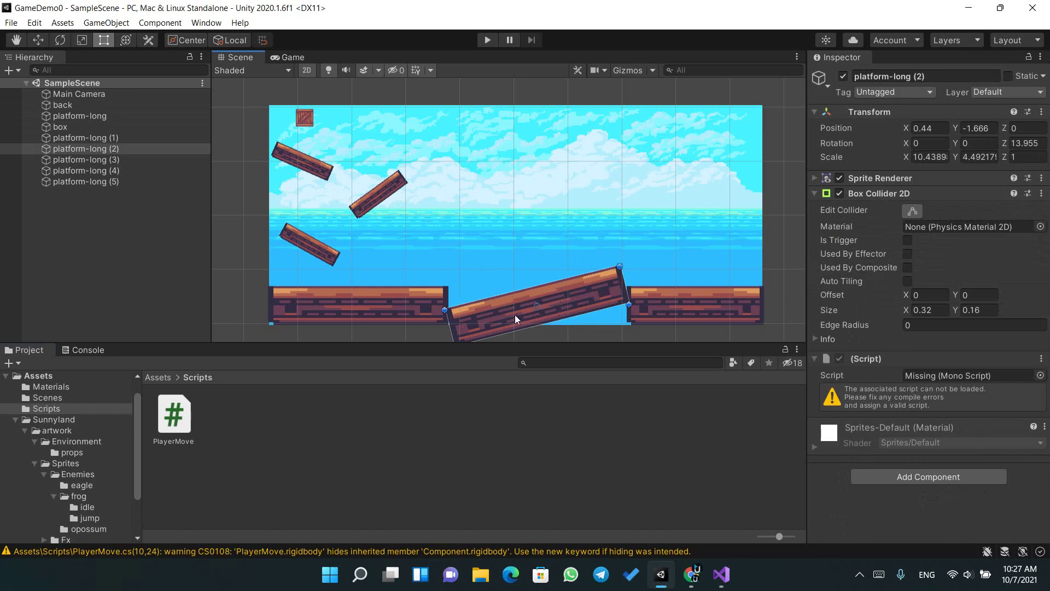
{"action": "left_click", "coordinate": [322, 259]}
{"action": "left_click", "coordinate": [314, 245]}
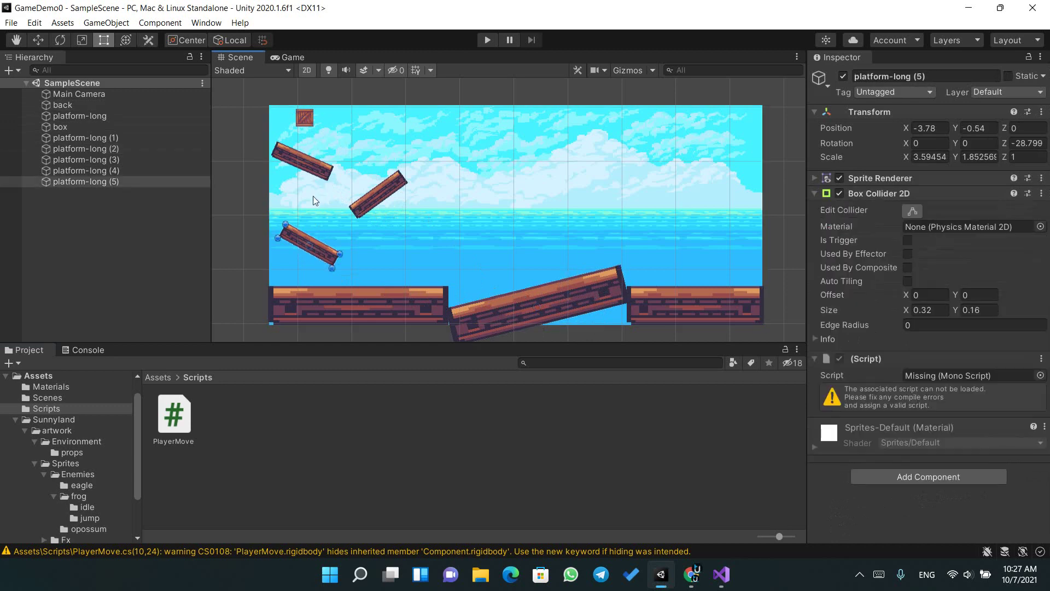
{"action": "left_click", "coordinate": [301, 119]}
{"action": "left_click", "coordinate": [302, 120]}
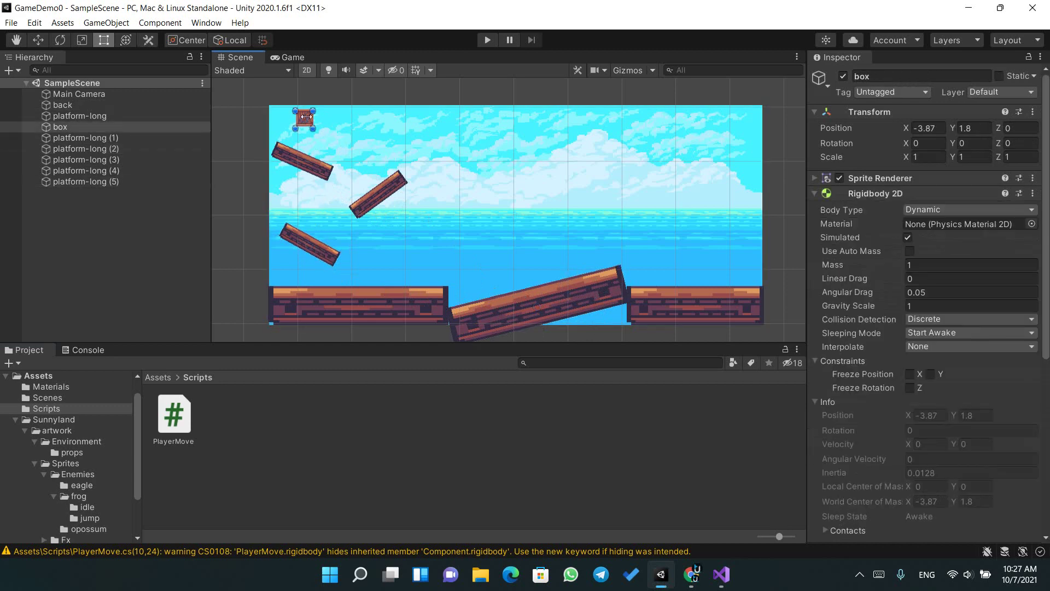
{"action": "left_click", "coordinate": [319, 251]}
{"action": "left_click", "coordinate": [320, 250]}
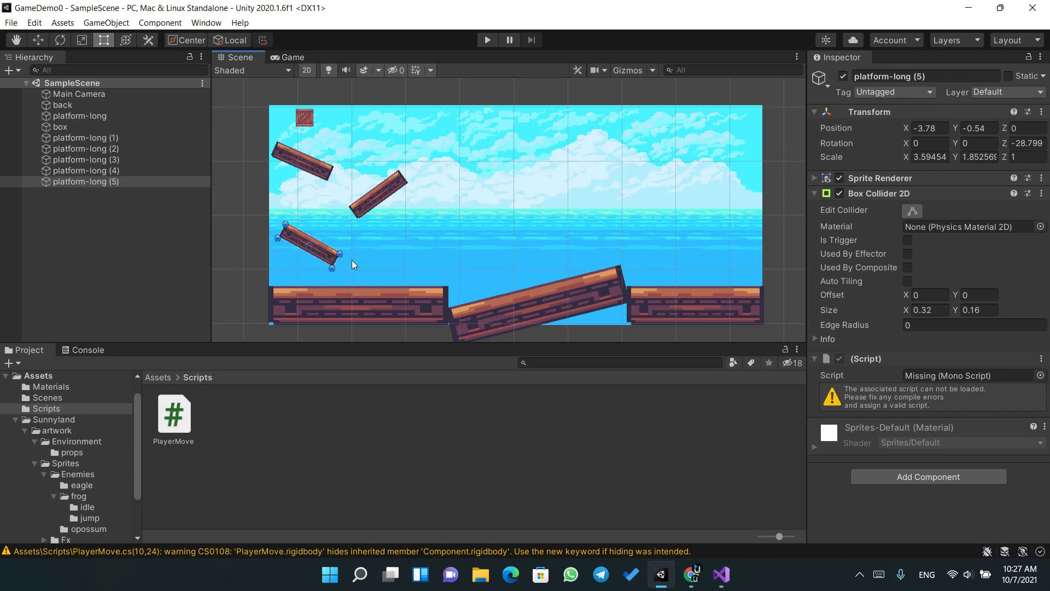
{"action": "left_click", "coordinate": [331, 405]}
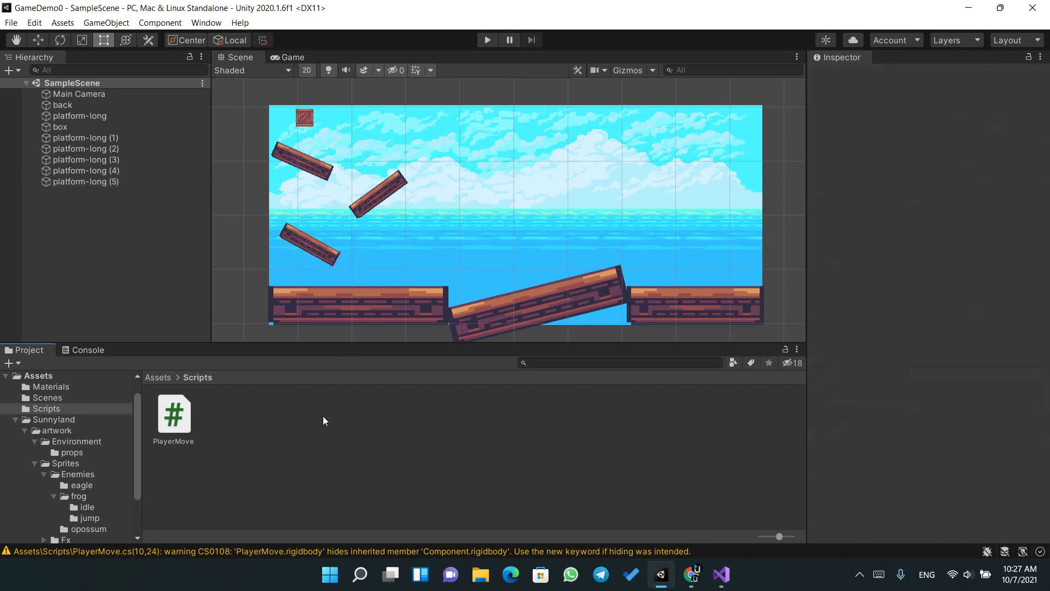
Create a new C# script named Hide in the Scripts folder.
{"action": "right_click", "coordinate": [317, 429]}
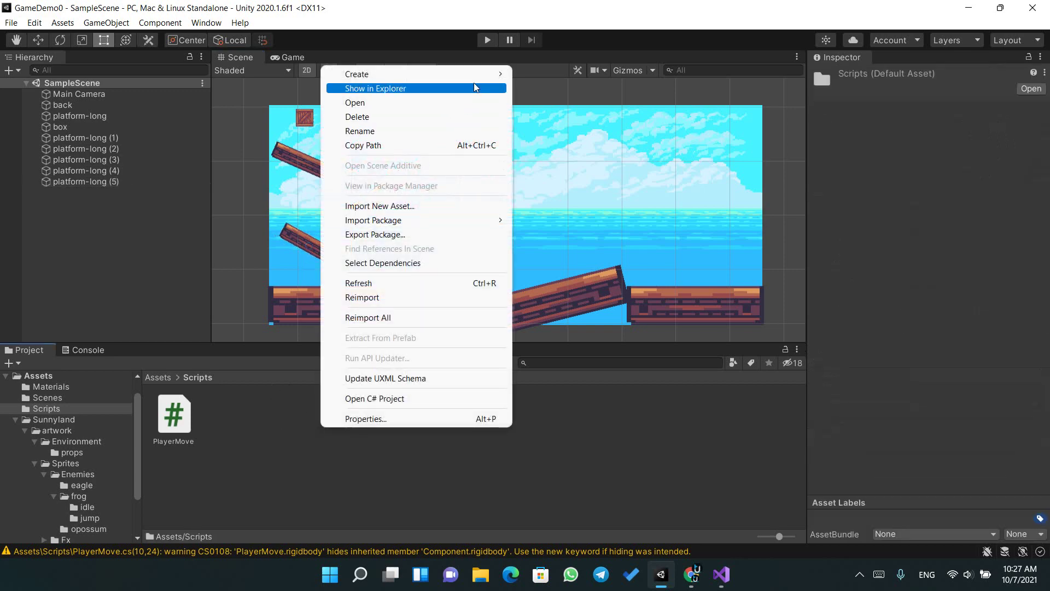
{"action": "mouse_move", "coordinate": [472, 74]}
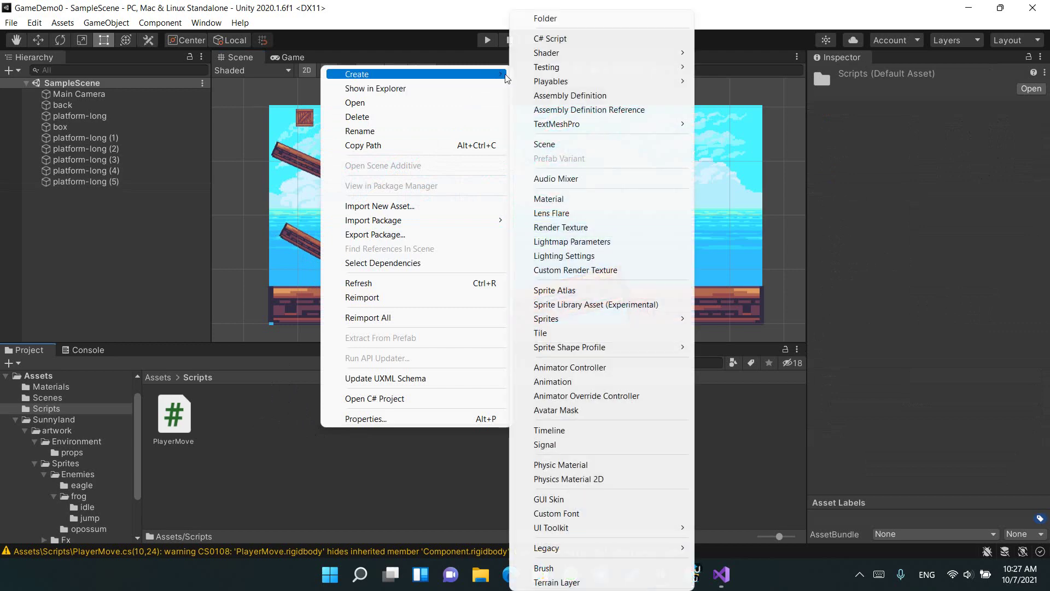
{"action": "left_click", "coordinate": [583, 40]}
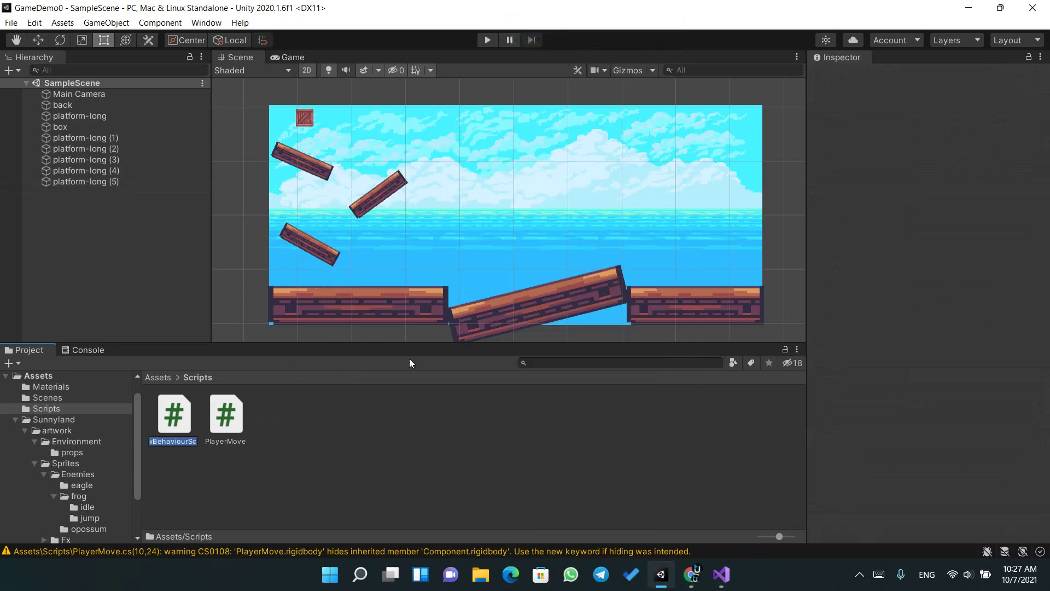
{"action": "type", "text": "Hide"}
{"action": "key", "text": "Return"}
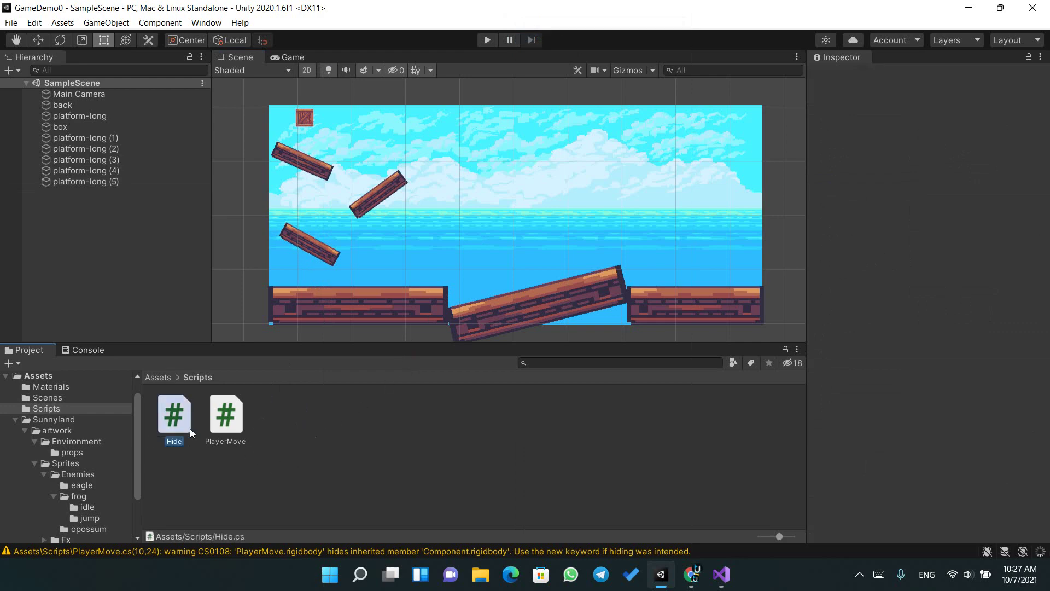
Attach two Hide script components to platform-long (5) and tick Is Trigger on its Box Collider 2D.
{"action": "left_click_drag", "start_coordinate": [325, 249], "coordinate": [316, 248]}
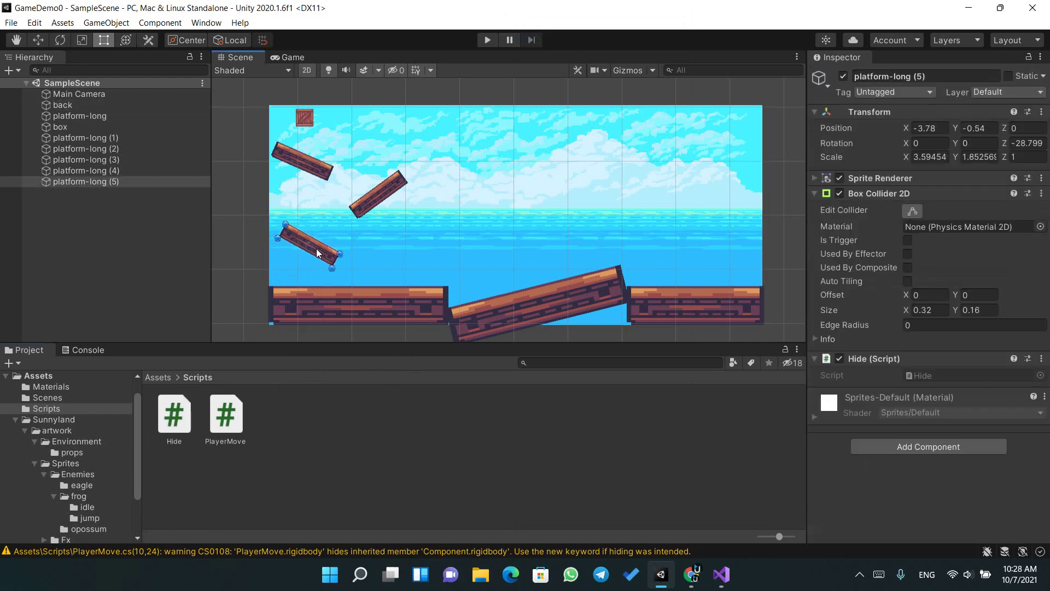
{"action": "left_click_drag", "start_coordinate": [181, 419], "coordinate": [910, 445]}
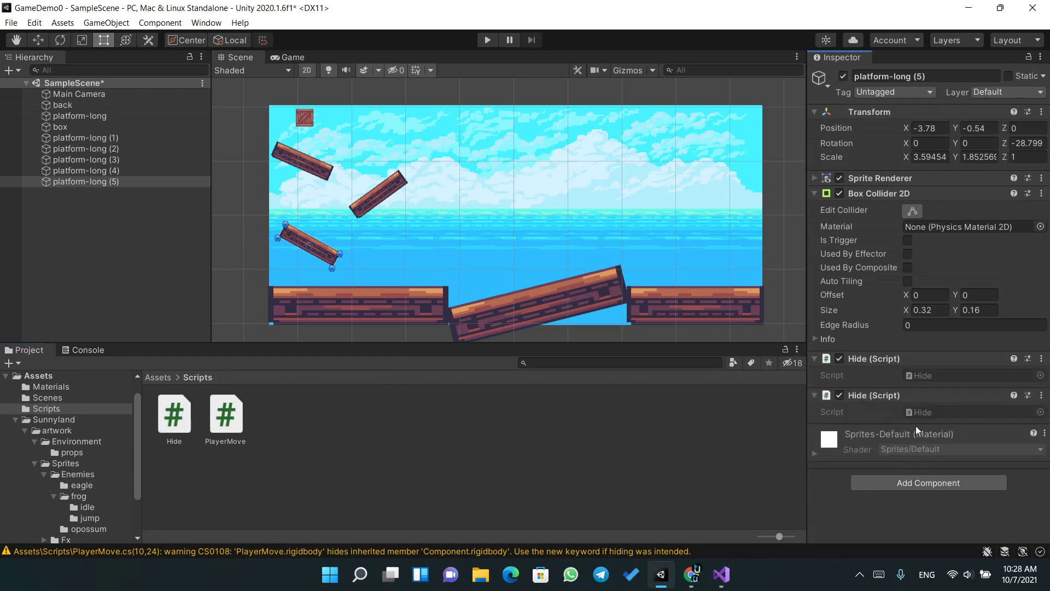
{"action": "left_click", "coordinate": [399, 418]}
{"action": "left_click", "coordinate": [333, 267]}
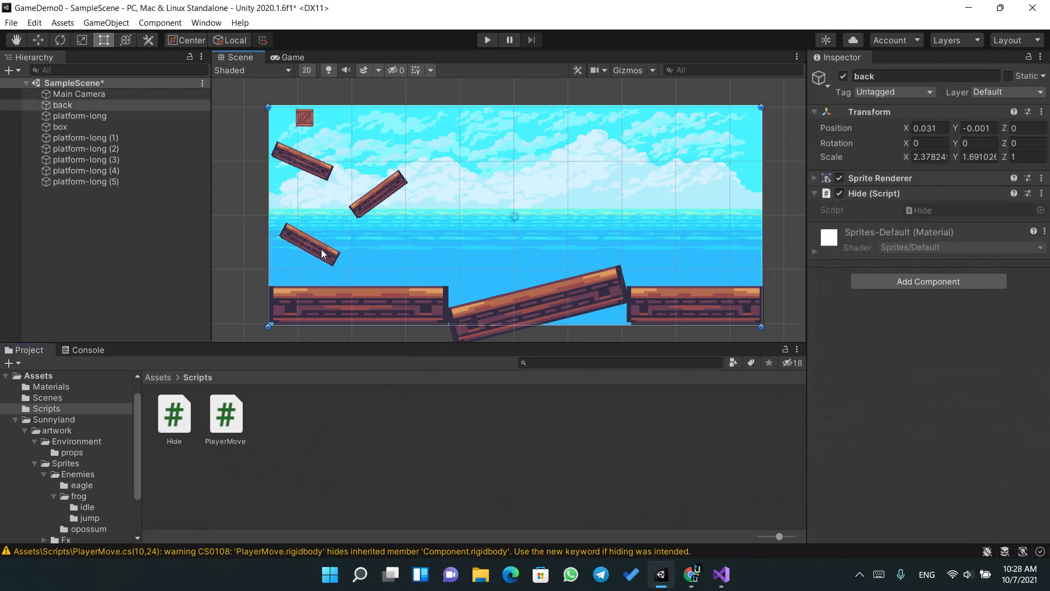
{"action": "left_click", "coordinate": [323, 253]}
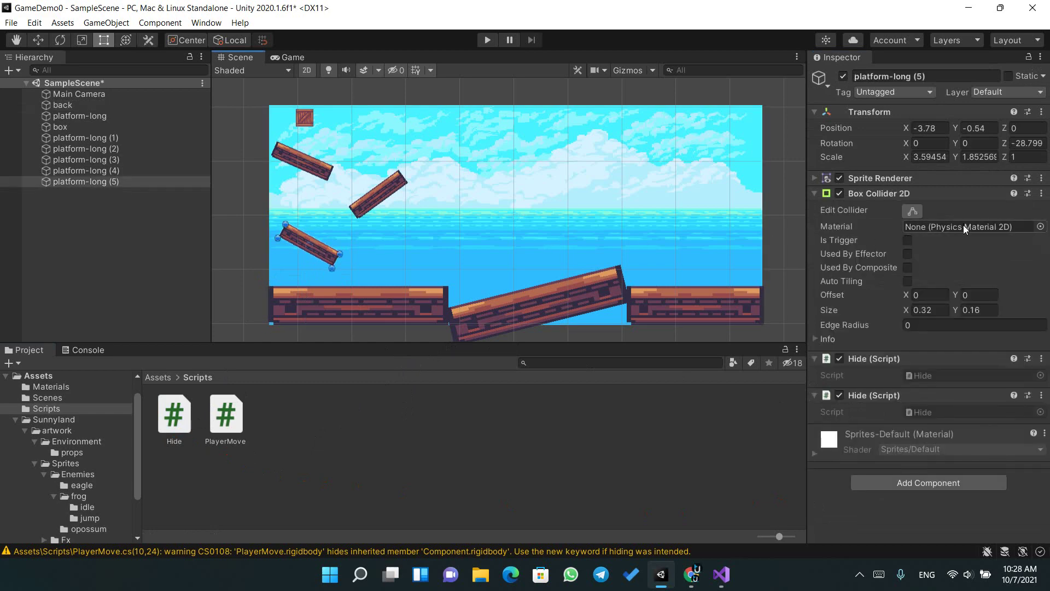
{"action": "left_click", "coordinate": [908, 240]}
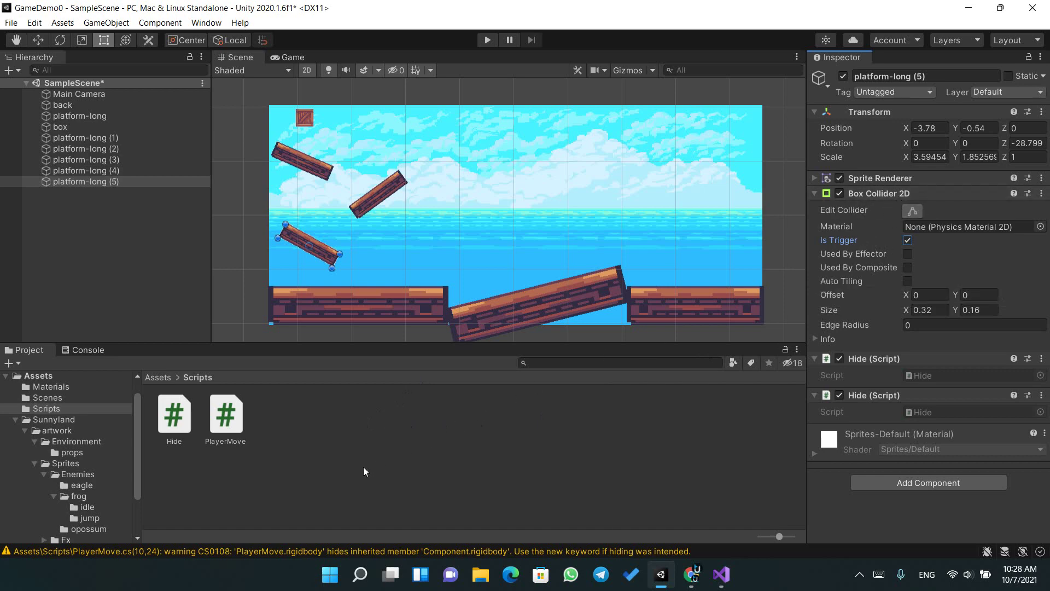
{"action": "left_click", "coordinate": [175, 414]}
Open Hide.cs in Visual Studio, start a line below Update() and browse the 'ontr' trigger suggestions.
{"action": "double_click", "coordinate": [175, 415]}
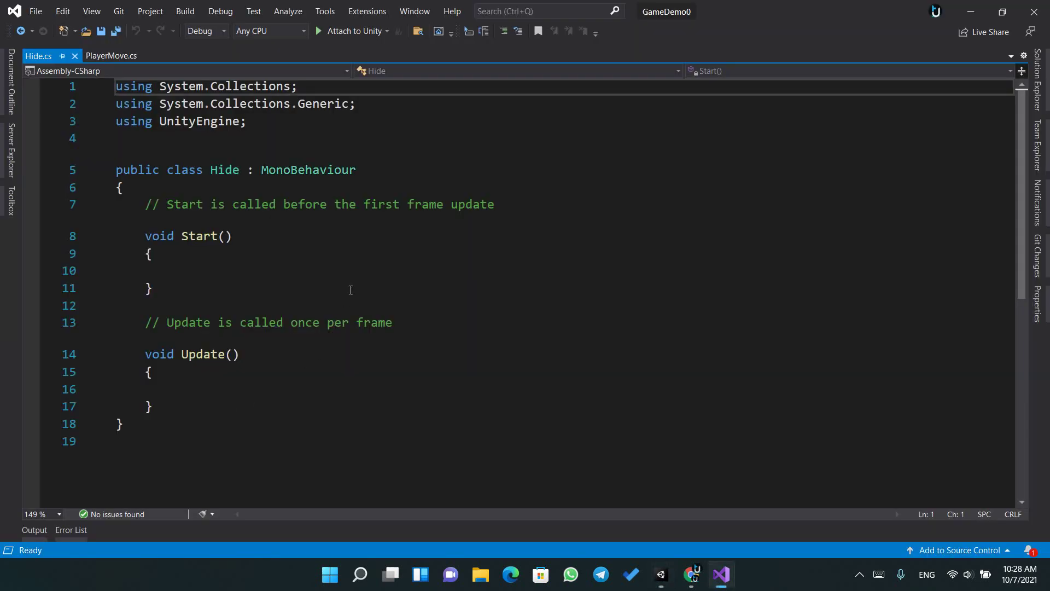
{"action": "scroll", "coordinate": [323, 298], "scroll_direction": "down", "scroll_amount": 2}
{"action": "left_click", "coordinate": [186, 252]}
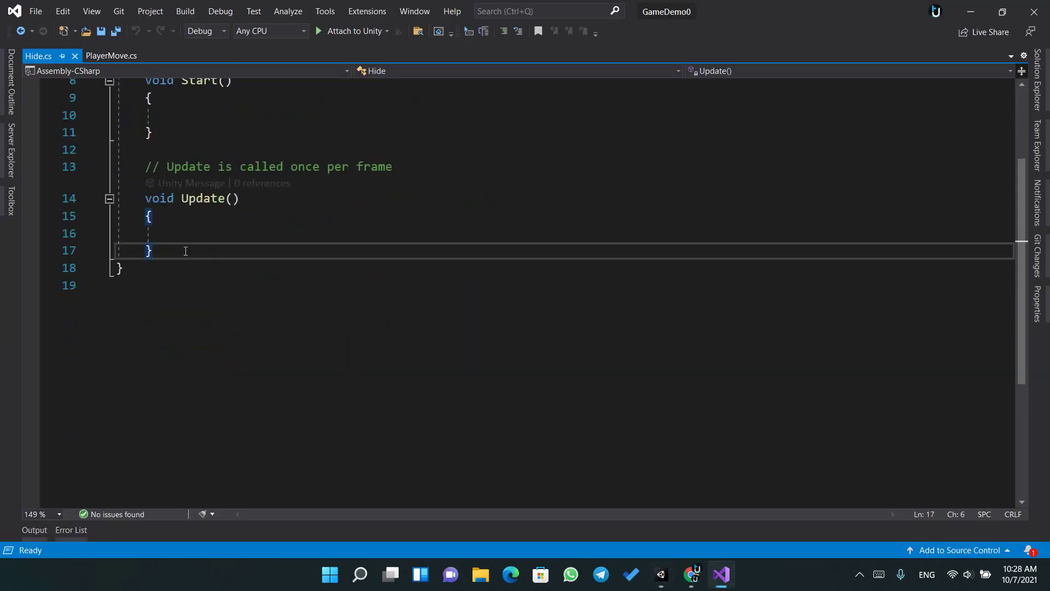
{"action": "key", "text": "Return"}
{"action": "key", "text": "Return"}
{"action": "type", "text": "on"}
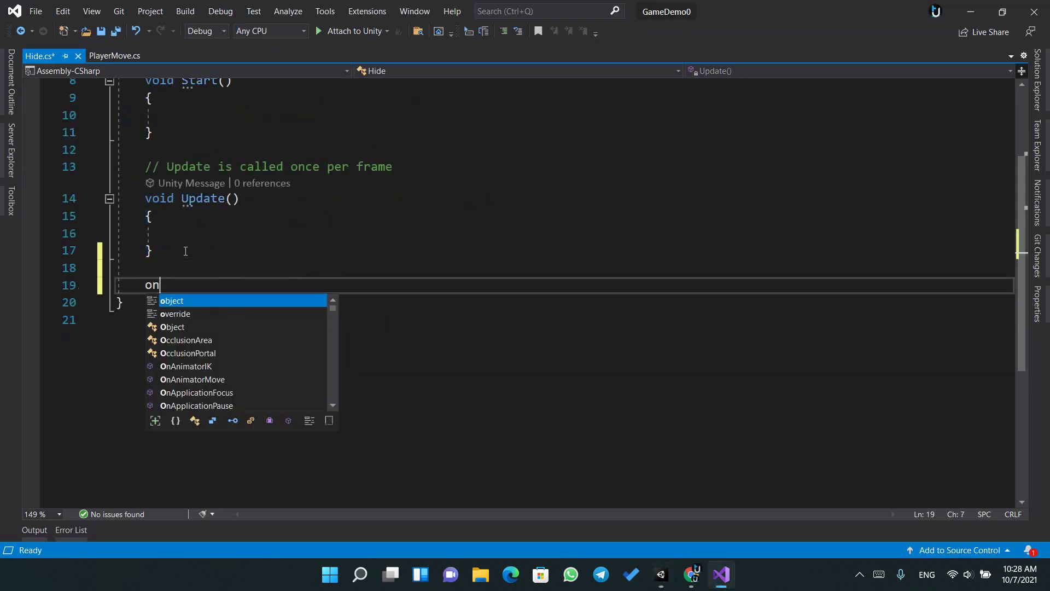
{"action": "type", "text": "tr"}
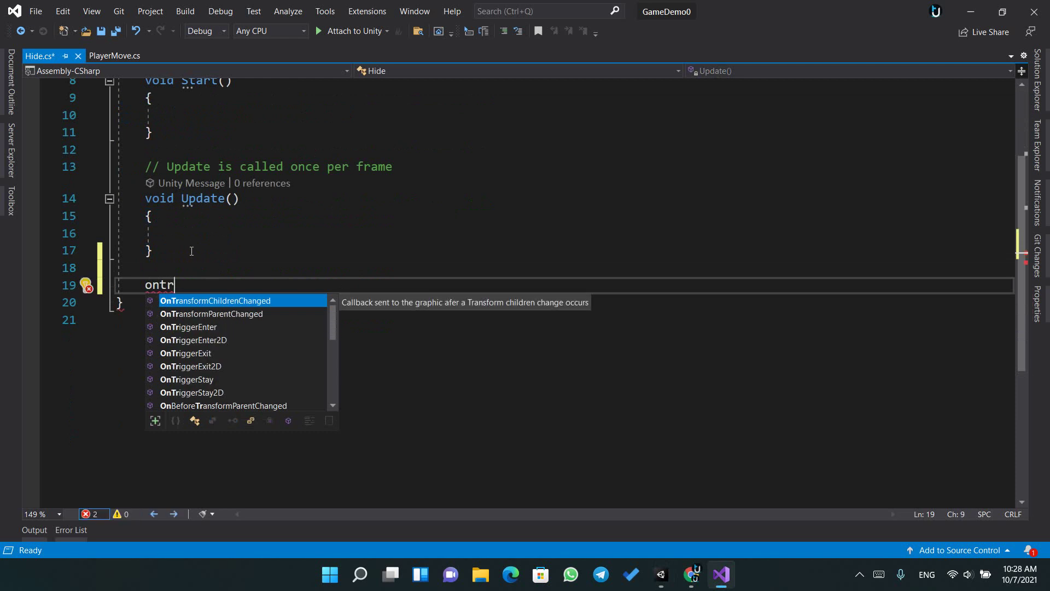
{"action": "key", "text": "Down"}
{"action": "key", "text": "Down"}
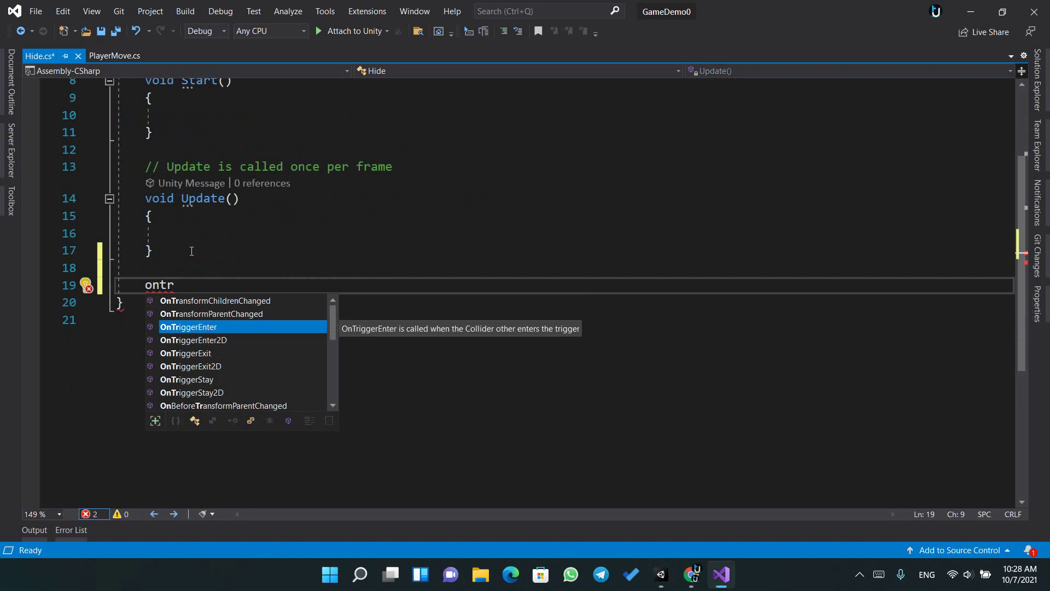
{"action": "key", "text": "Down"}
{"action": "key", "text": "Down"}
{"action": "key", "text": "Down"}
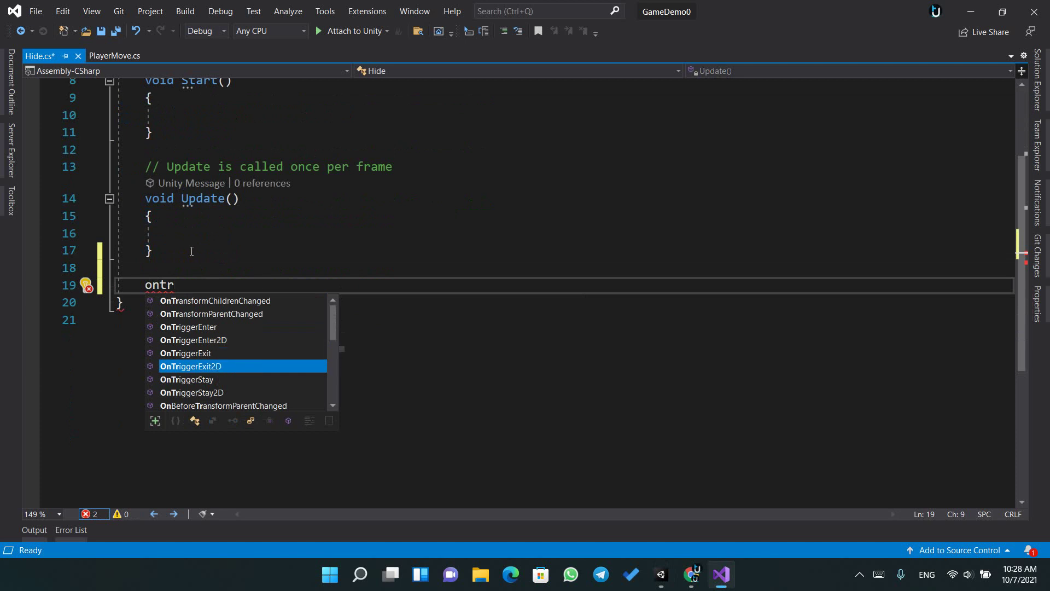
{"action": "key", "text": "Down"}
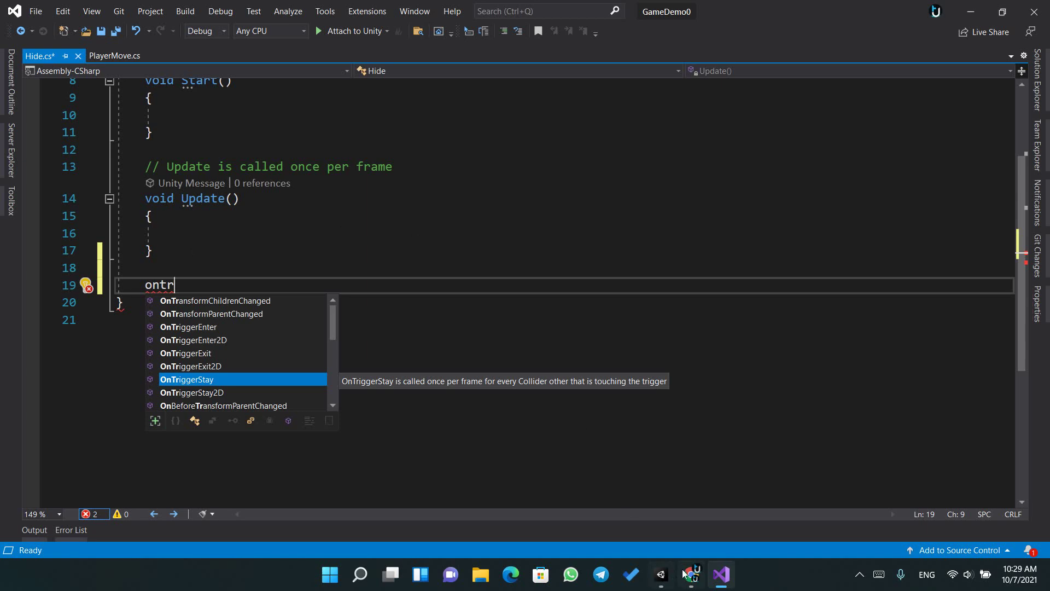
{"action": "left_click", "coordinate": [662, 574]}
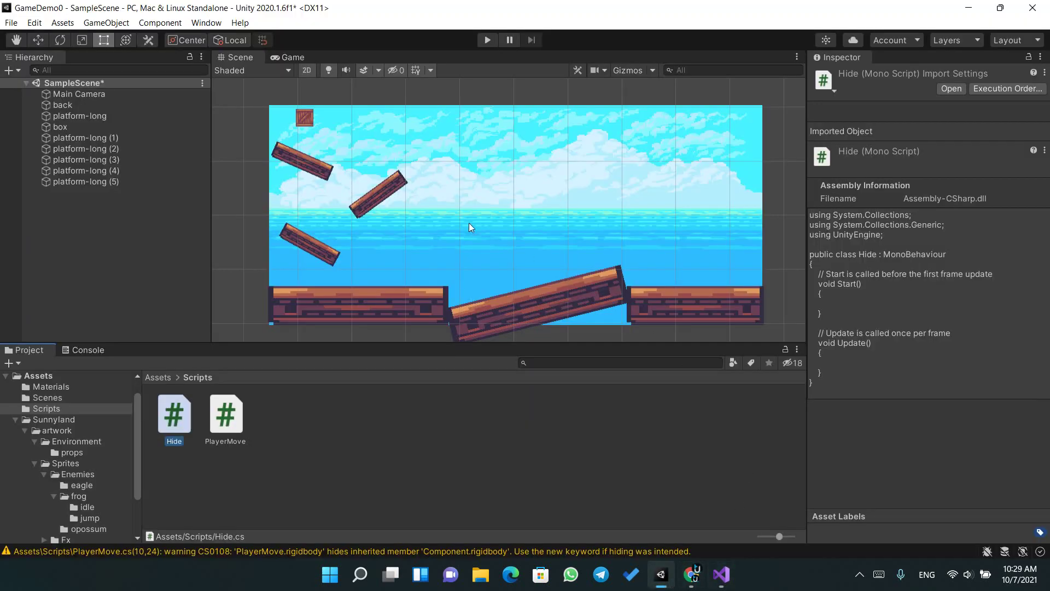
{"action": "left_click", "coordinate": [307, 118]}
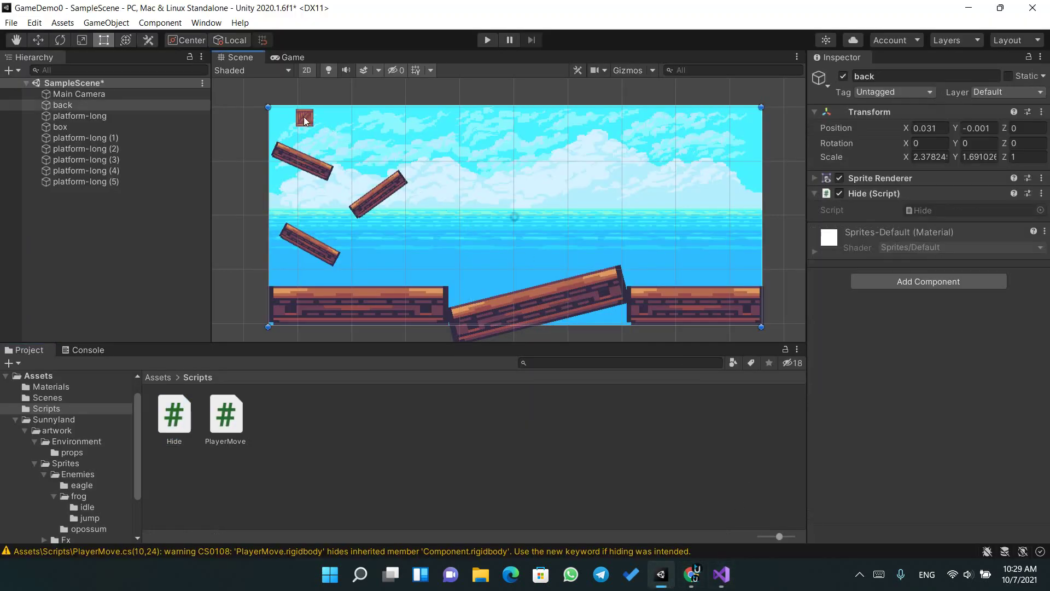
{"action": "left_click", "coordinate": [320, 251]}
{"action": "left_click", "coordinate": [321, 250]}
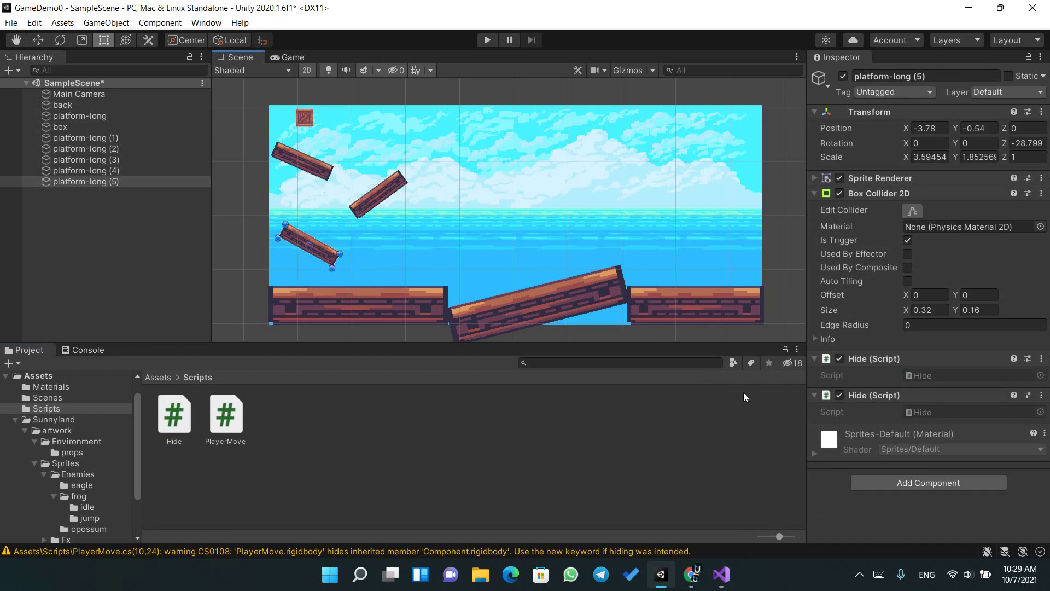
Replace the unfinished word with 'ontr' and insert an empty OnTriggerEnter2D(Collider2D collision) stub below Update.
{"action": "left_click", "coordinate": [722, 574]}
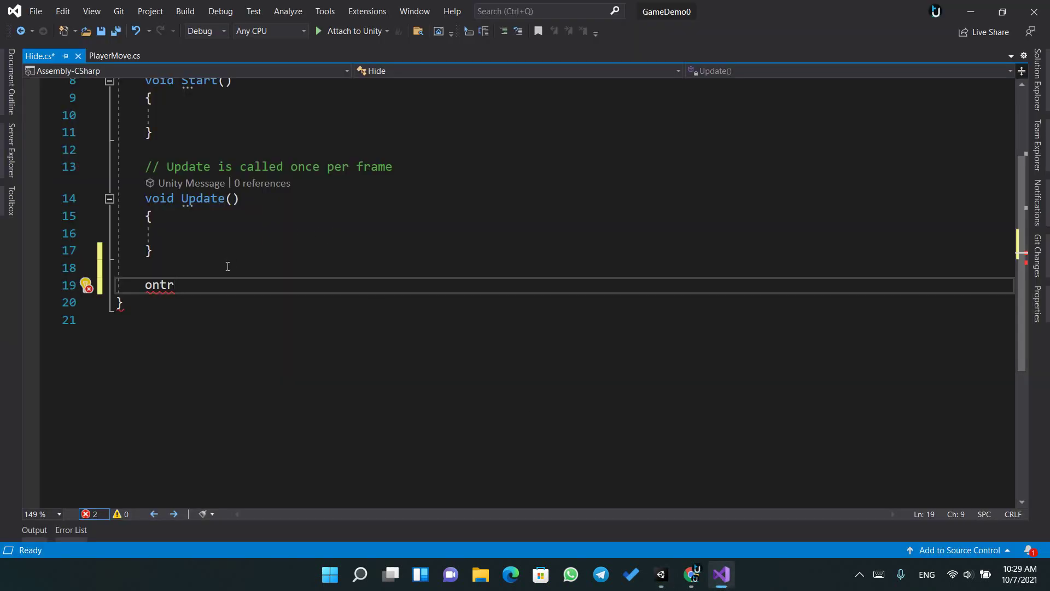
{"action": "key", "text": "BackSpace"}
{"action": "key", "text": "BackSpace"}
{"action": "key", "text": "BackSpace"}
{"action": "key", "text": "BackSpace"}
{"action": "type", "text": "on"}
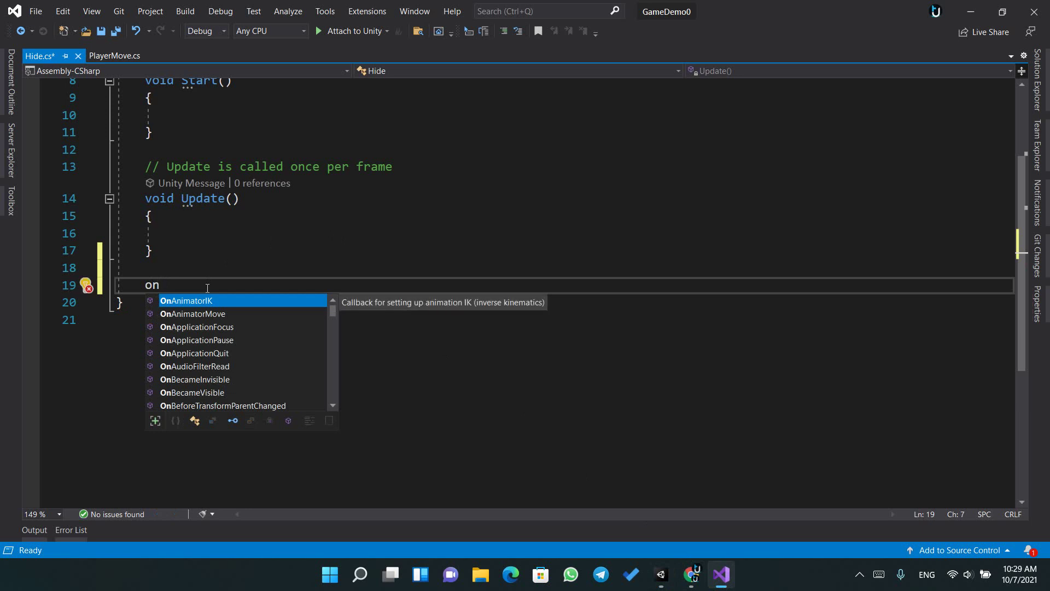
{"action": "type", "text": "tr"}
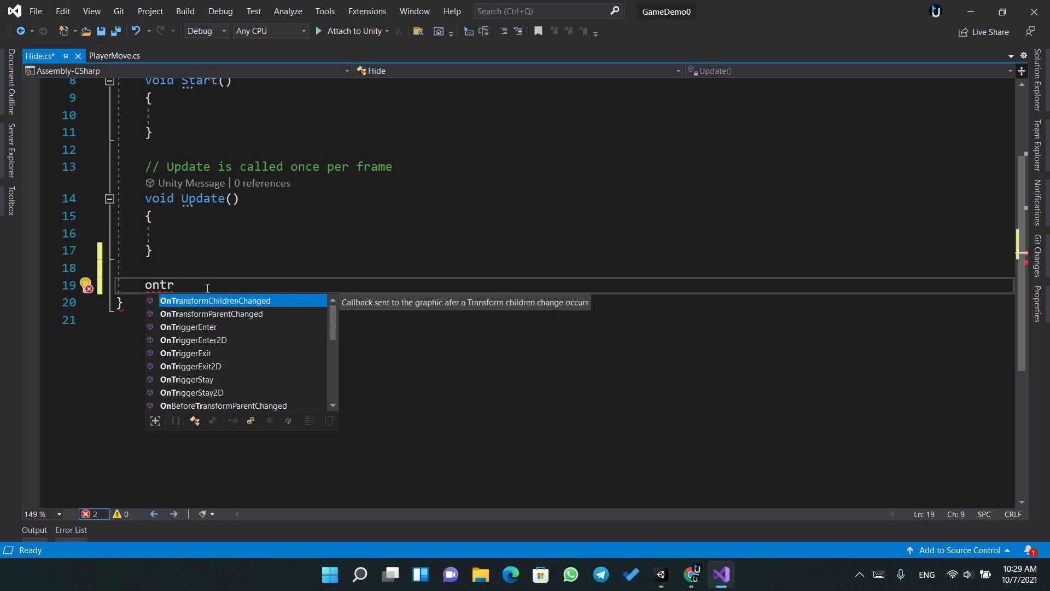
{"action": "left_click", "coordinate": [245, 343]}
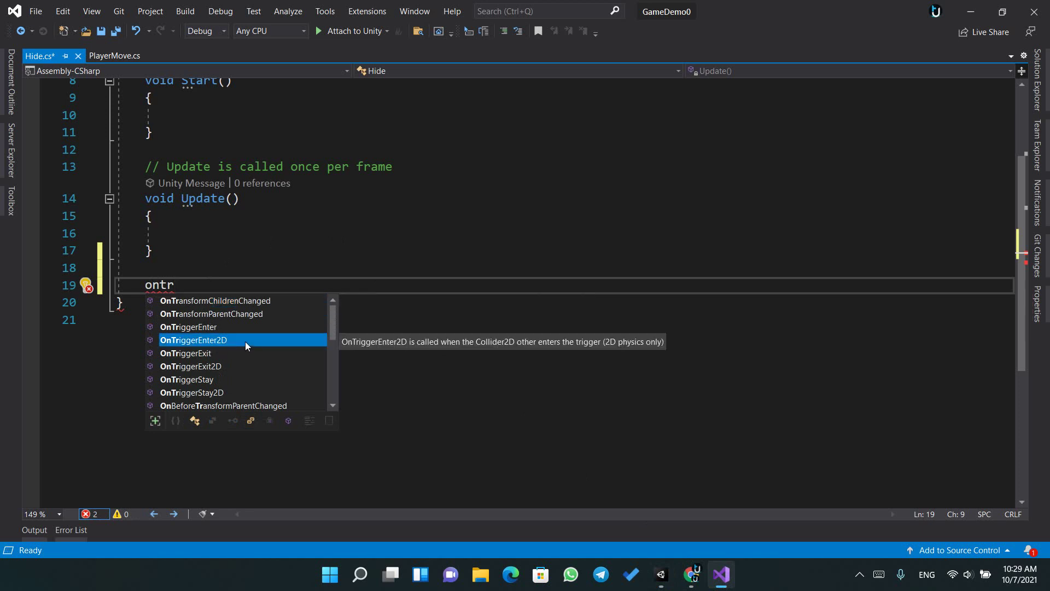
{"action": "left_click", "coordinate": [235, 327]}
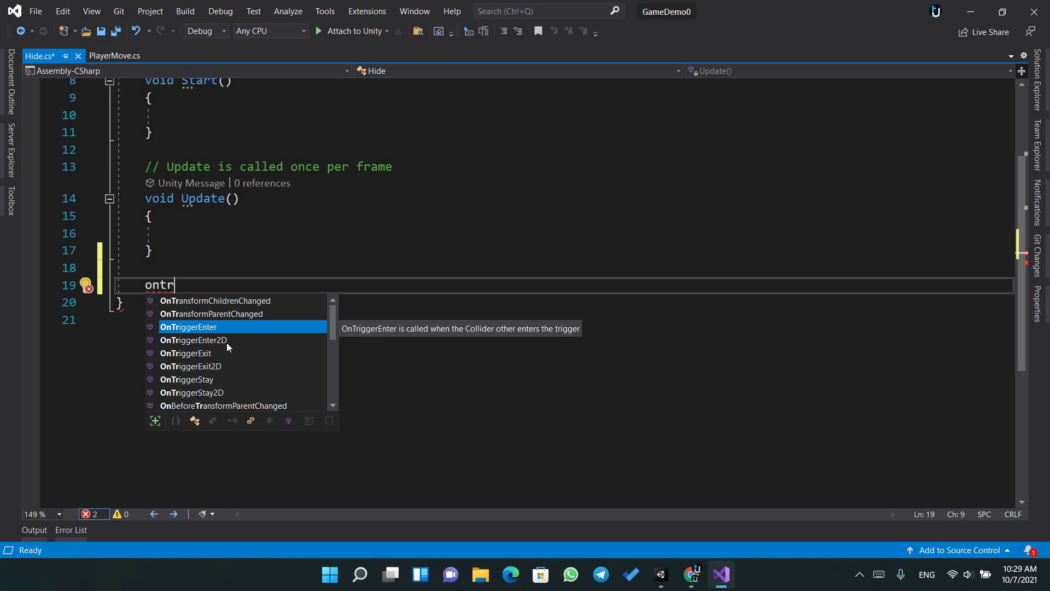
{"action": "double_click", "coordinate": [237, 340]}
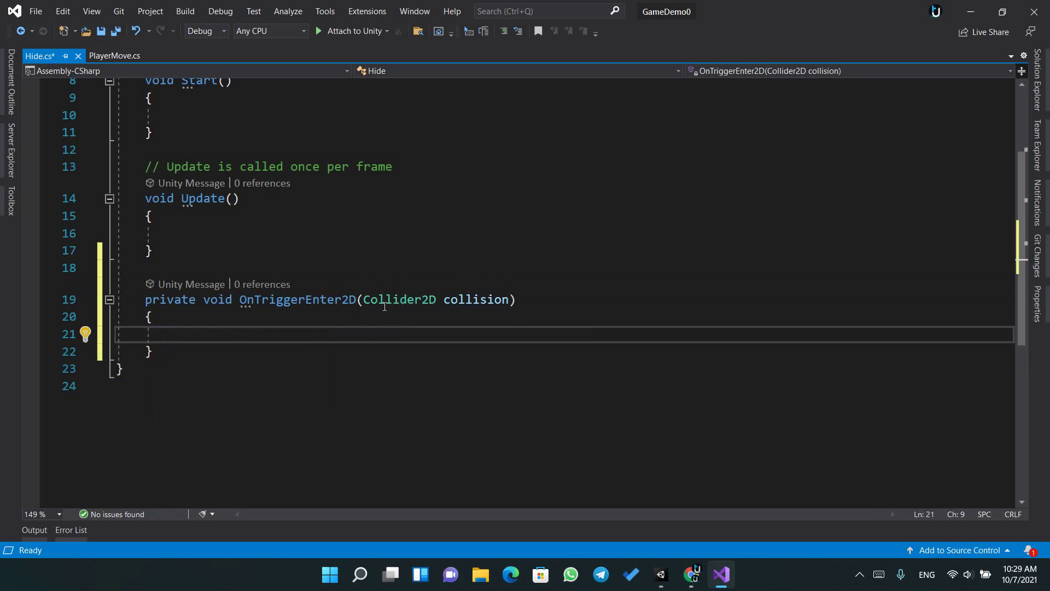
{"action": "left_click", "coordinate": [472, 306]}
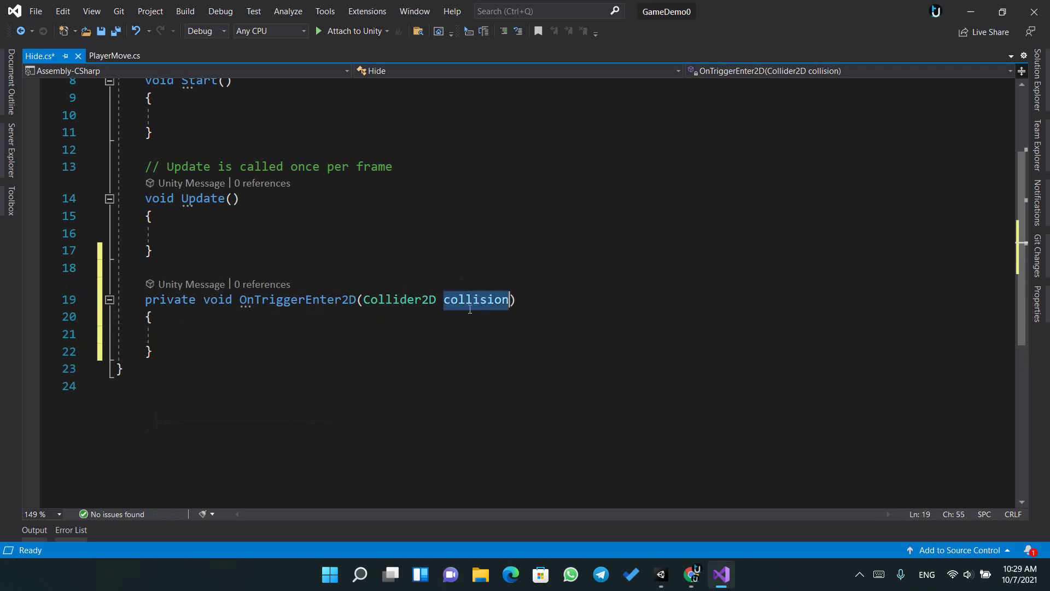
{"action": "left_click", "coordinate": [227, 330]}
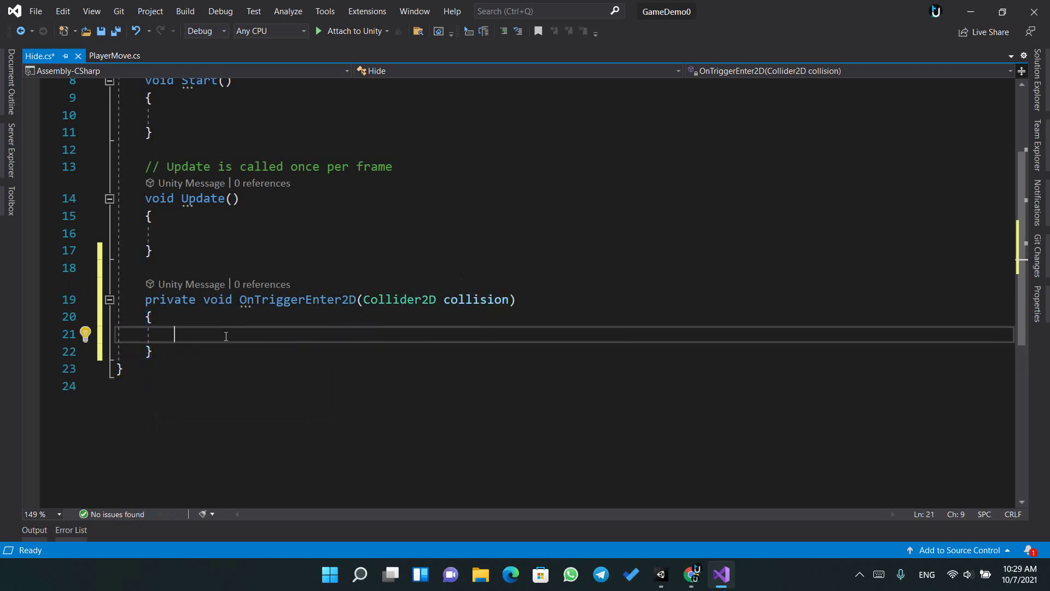
Write Destroy(gameObject); inside OnTriggerEnter2D using completion, then save Hide.cs.
{"action": "type", "text": "des"}
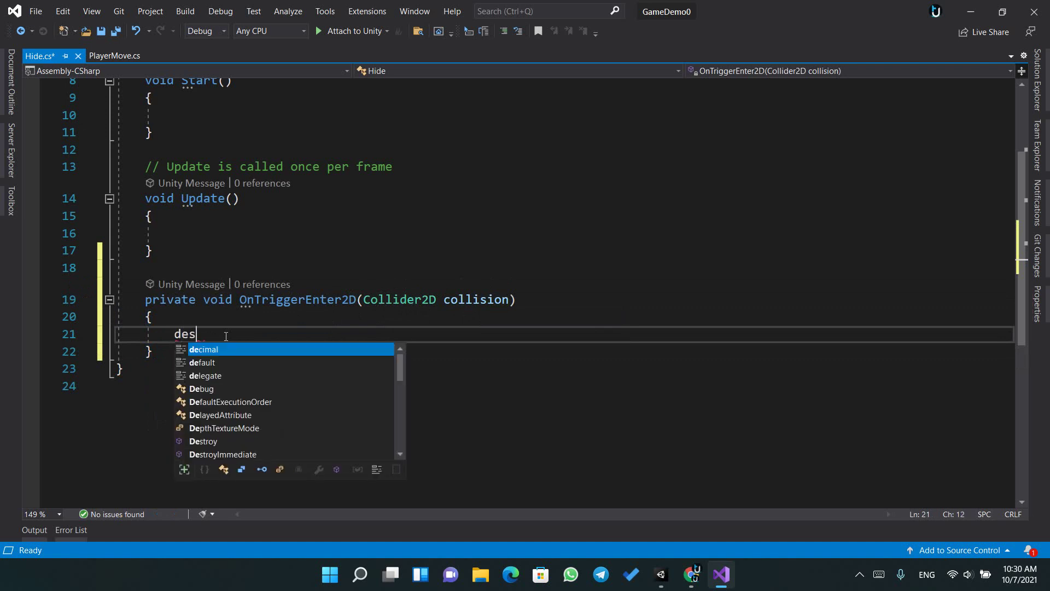
{"action": "key", "text": "Tab"}
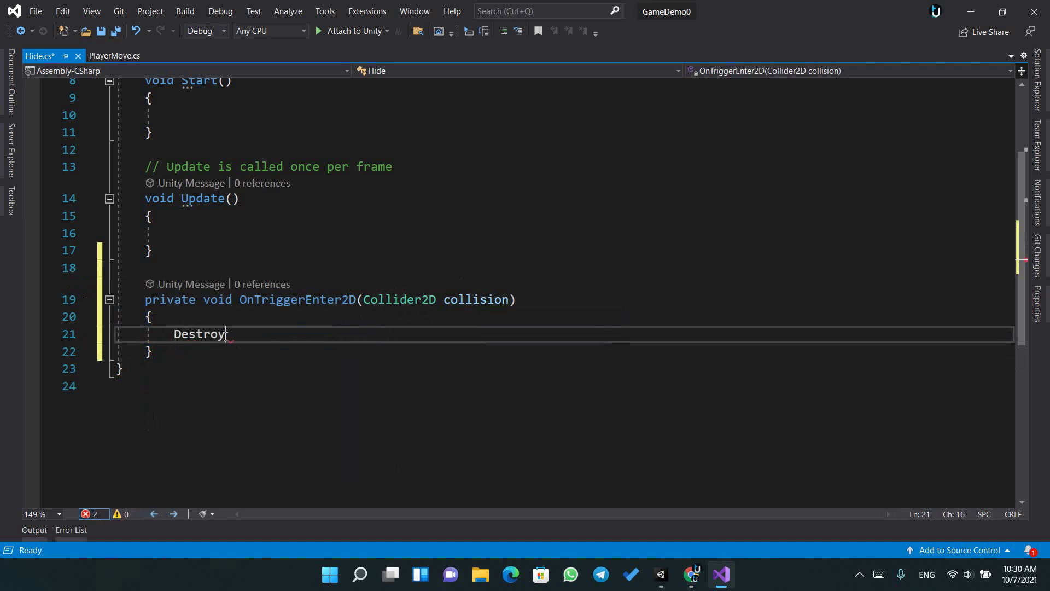
{"action": "type", "text": "(ga"}
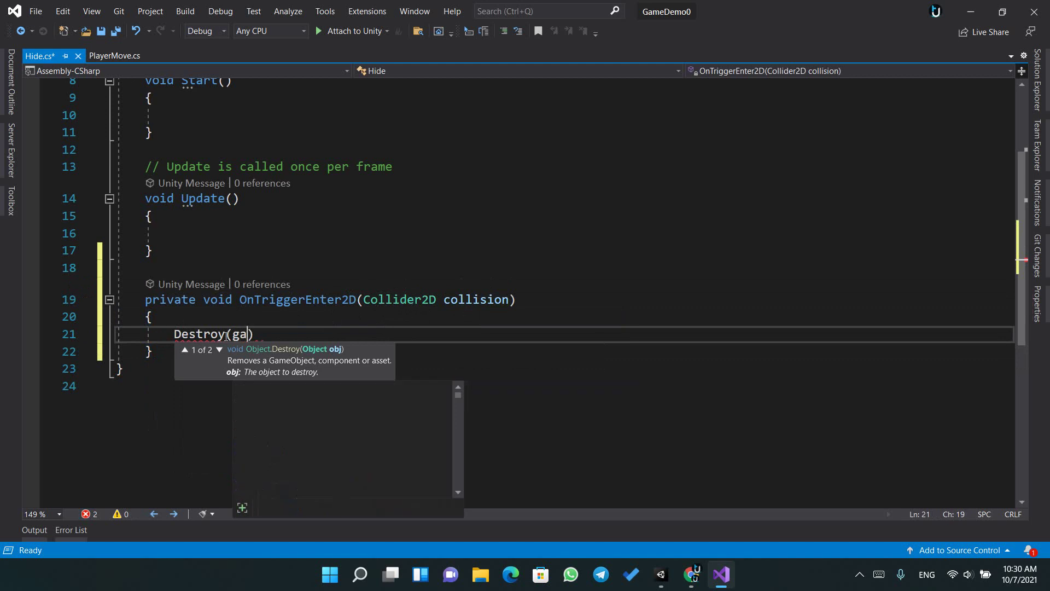
{"action": "key", "text": "Tab"}
{"action": "type", "text": ")"}
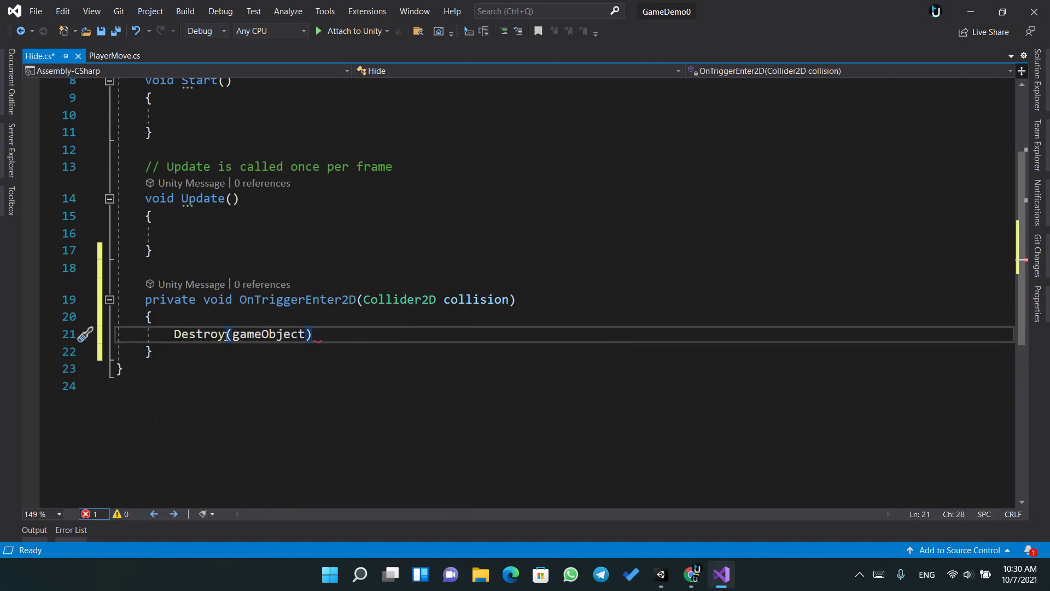
{"action": "type", "text": ";"}
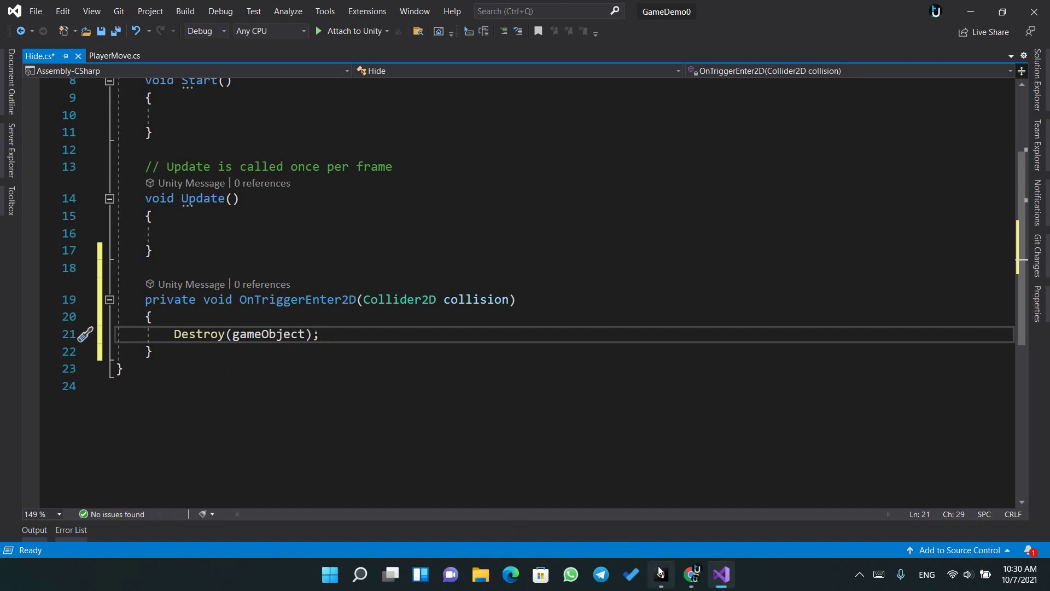
{"action": "left_click", "coordinate": [569, 410]}
{"action": "key", "text": "ctrl+s"}
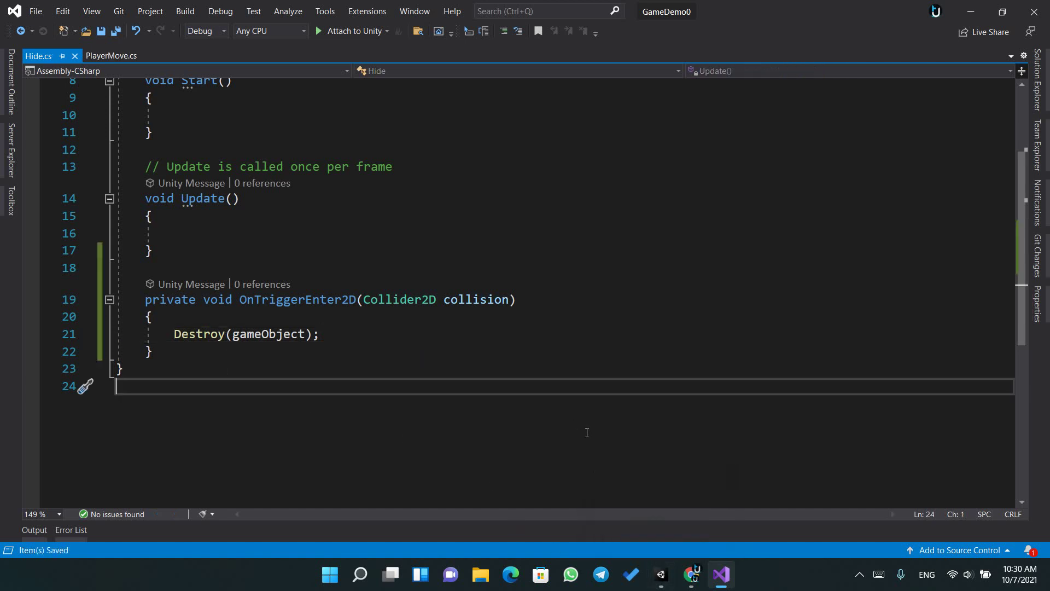
Back in Unity, review platform-long (5)'s trigger collider and two Hide scripts, rechecking the Destroy call.
{"action": "left_click", "coordinate": [660, 572]}
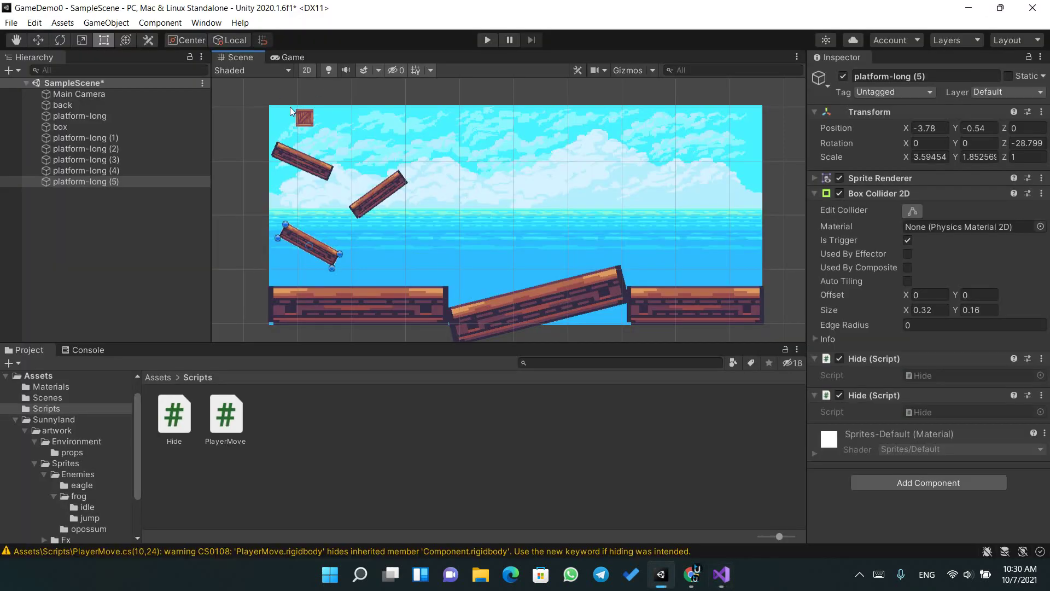
{"action": "left_click", "coordinate": [310, 125]}
{"action": "left_click", "coordinate": [323, 254]}
{"action": "left_click", "coordinate": [722, 574]}
{"action": "double_click", "coordinate": [270, 335]}
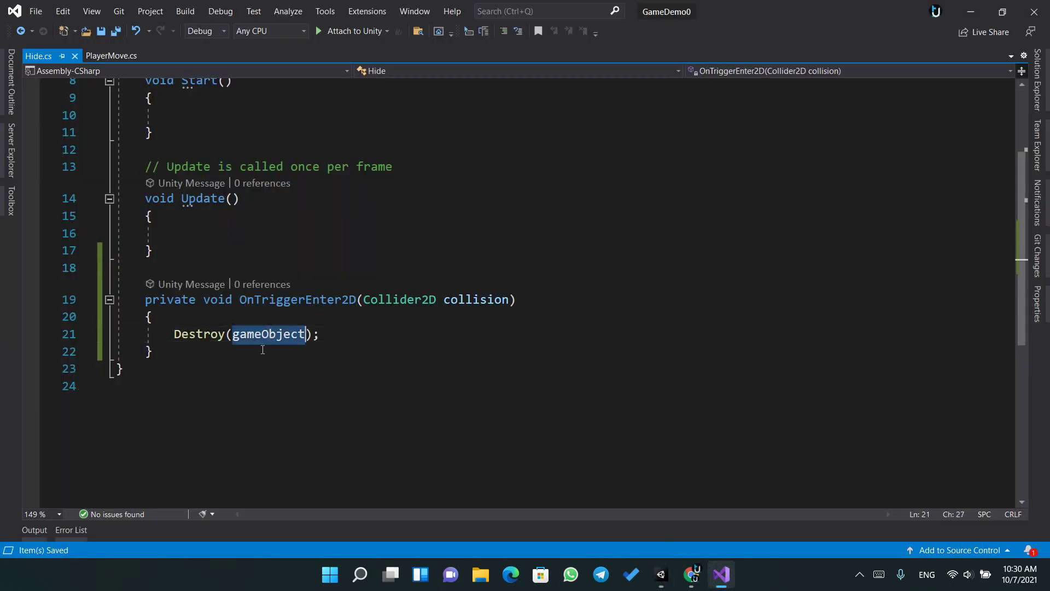
{"action": "left_click", "coordinate": [660, 574]}
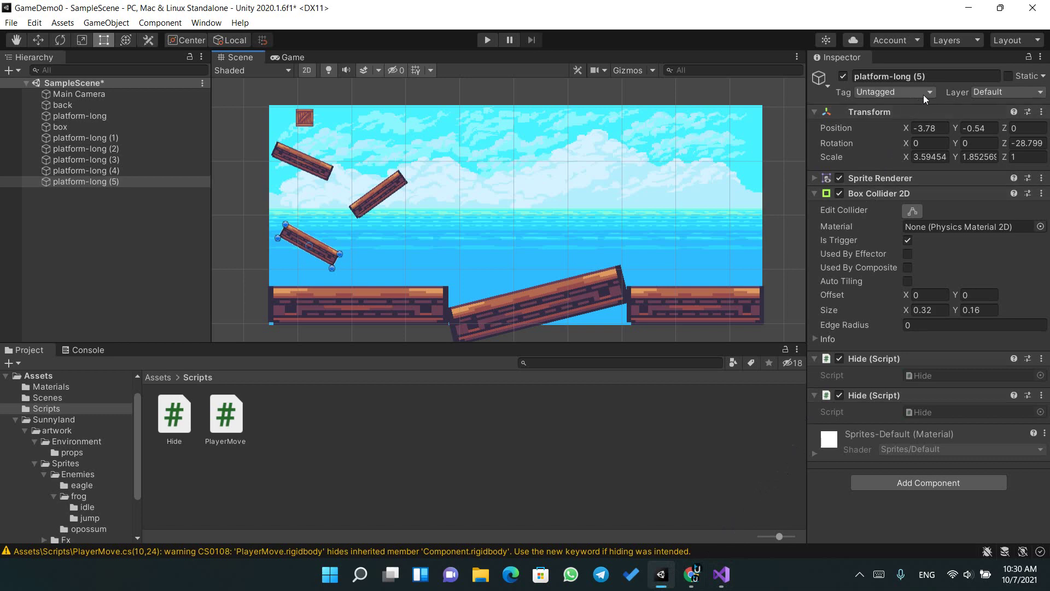
{"action": "left_click_drag", "start_coordinate": [926, 77], "coordinate": [895, 76]}
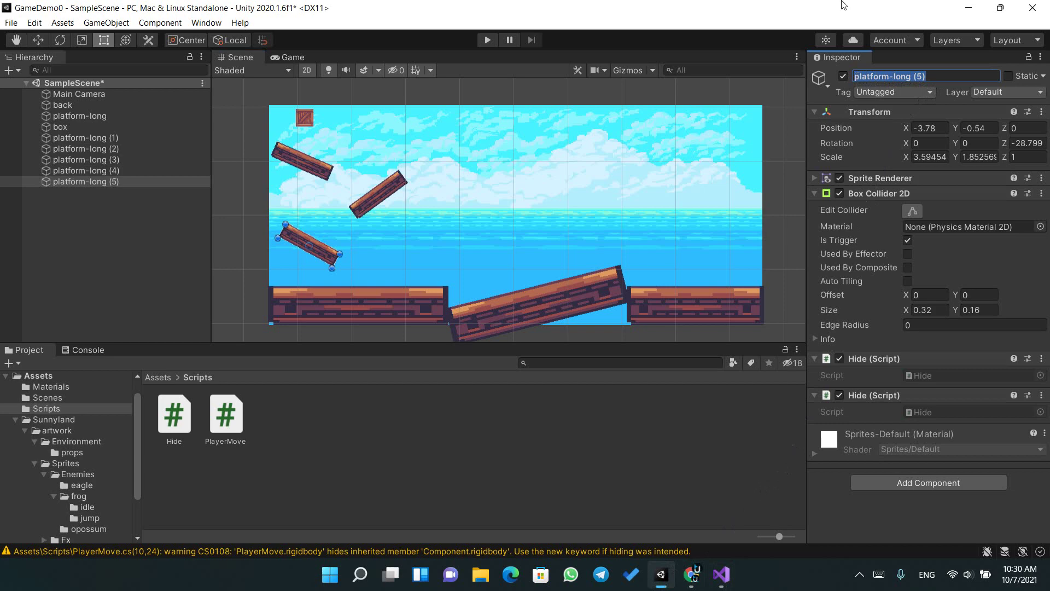
Play-test the scene as the box destroys platform-long (5), then stop play mode and minimize Unity.
{"action": "left_click", "coordinate": [487, 40]}
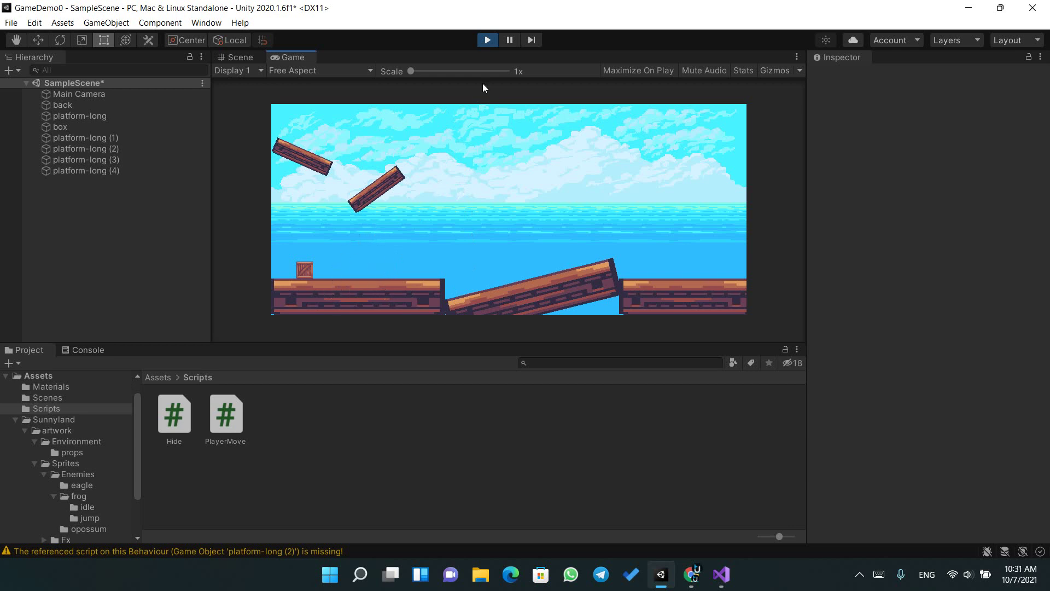
{"action": "left_click", "coordinate": [494, 42]}
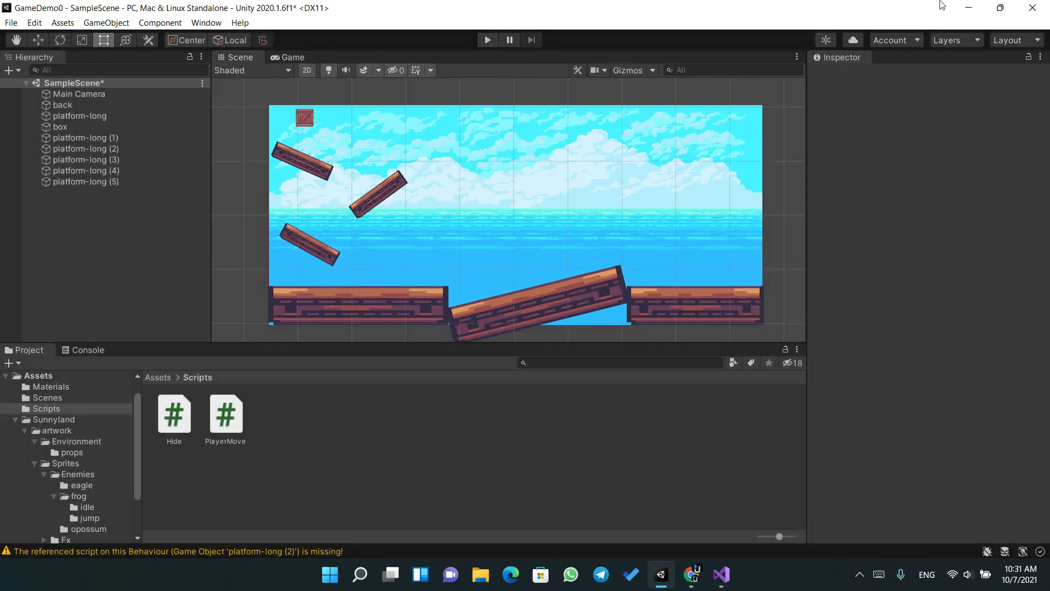
{"action": "left_click", "coordinate": [969, 8]}
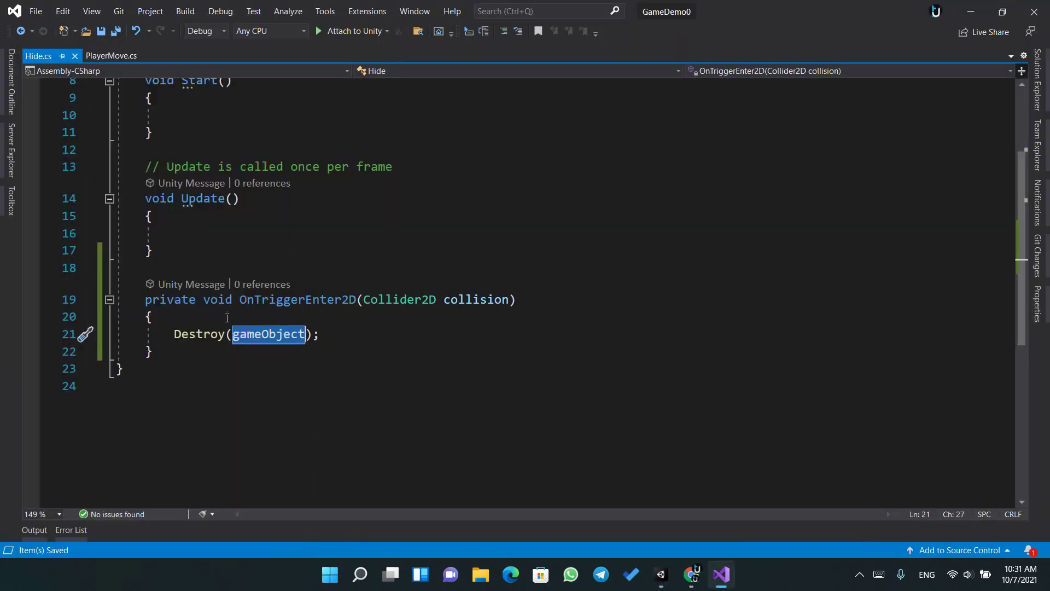
Add an empty OnTriggerExit2D(Collider2D collision) method after OnTriggerEnter2D.
{"action": "left_click", "coordinate": [174, 353]}
{"action": "key", "text": "Return"}
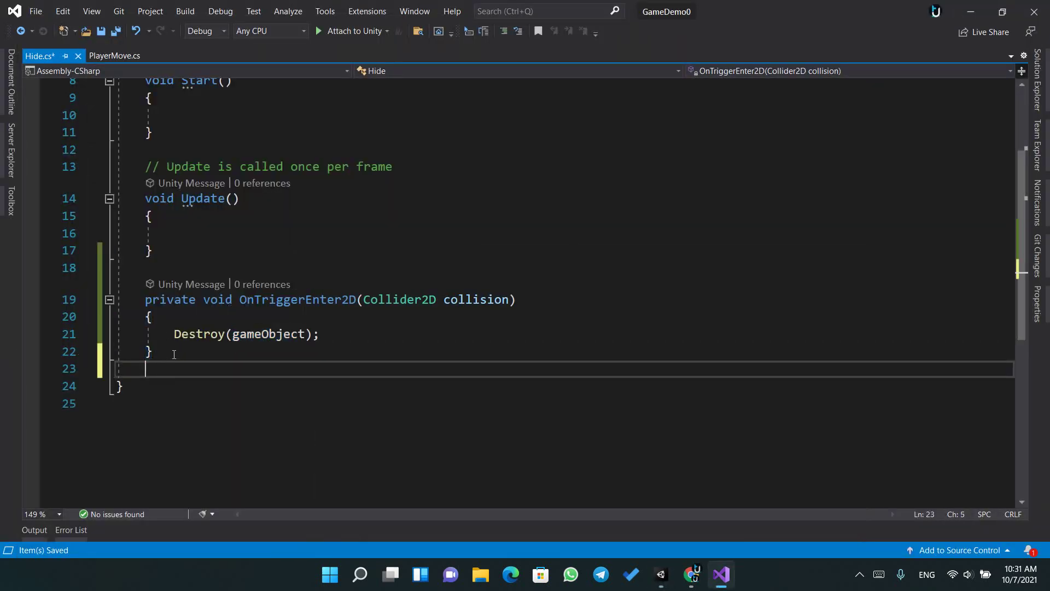
{"action": "type", "text": "tr"}
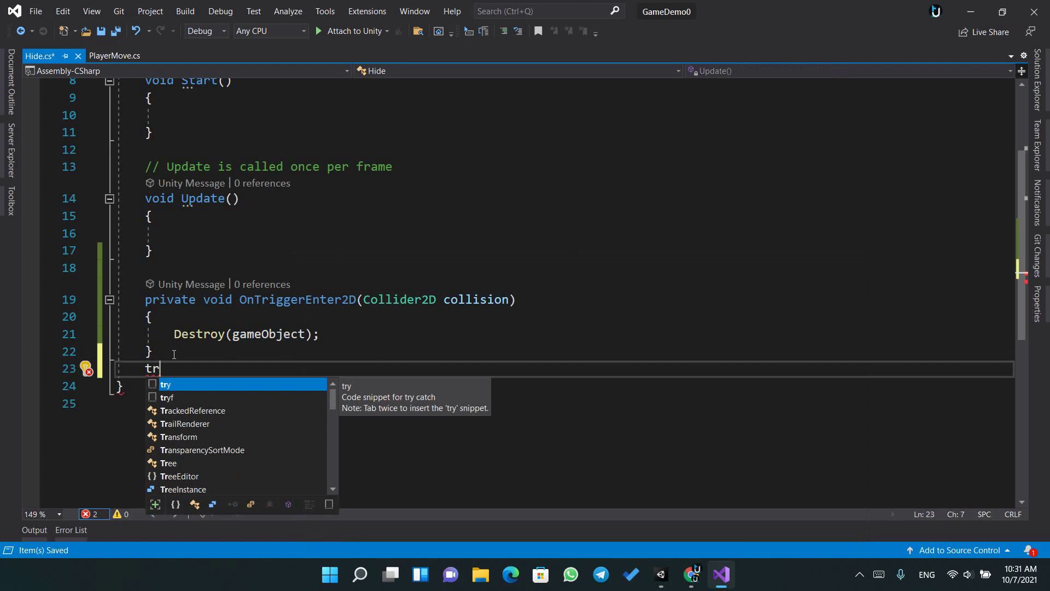
{"action": "key", "text": "BackSpace"}
{"action": "key", "text": "BackSpace"}
{"action": "type", "text": "ont"}
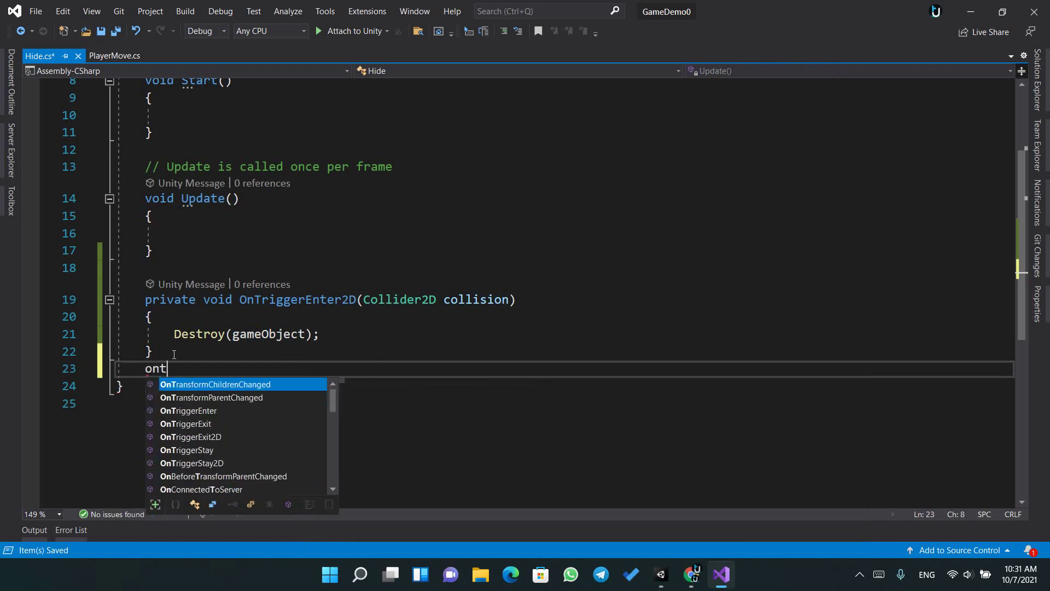
{"action": "type", "text": "r"}
{"action": "key", "text": "Down"}
{"action": "key", "text": "Down"}
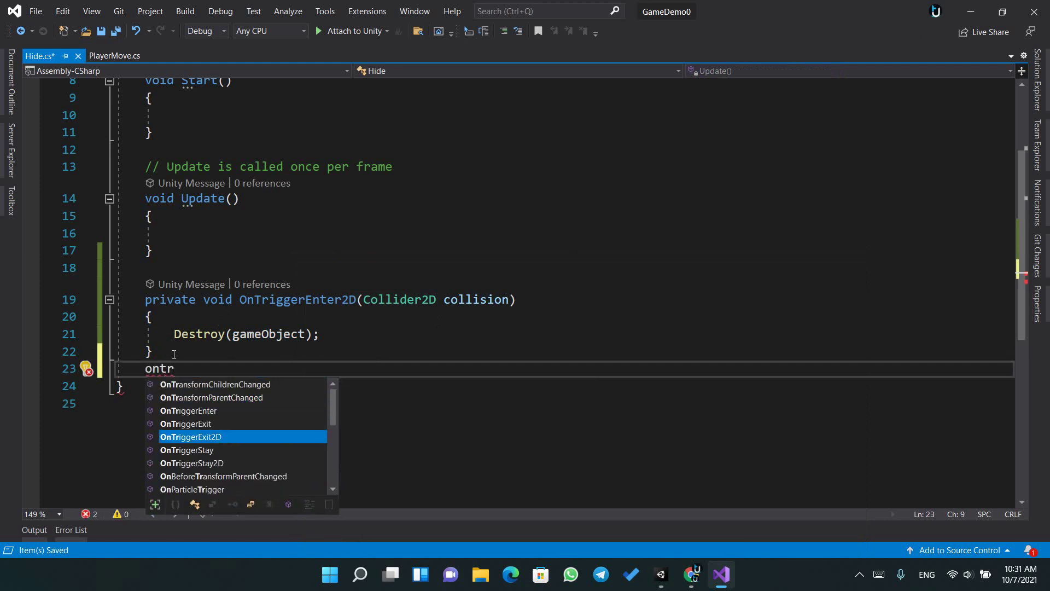
{"action": "key", "text": "Return"}
Add an empty OnTriggerStay(Collider other) method below it and look over both new methods.
{"action": "key", "text": "Down"}
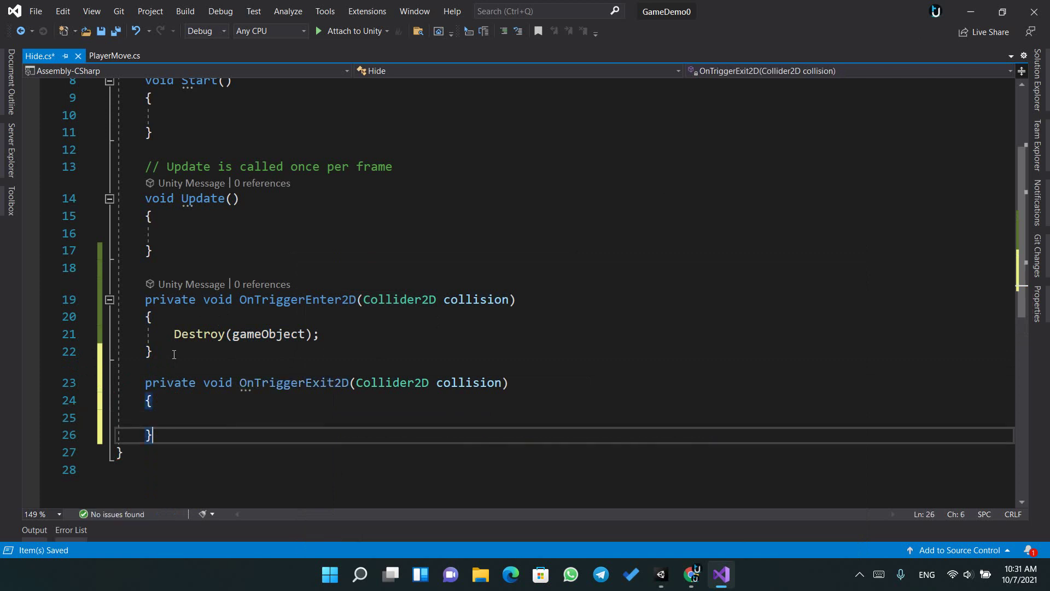
{"action": "key", "text": "Return"}
{"action": "type", "text": "ontr"}
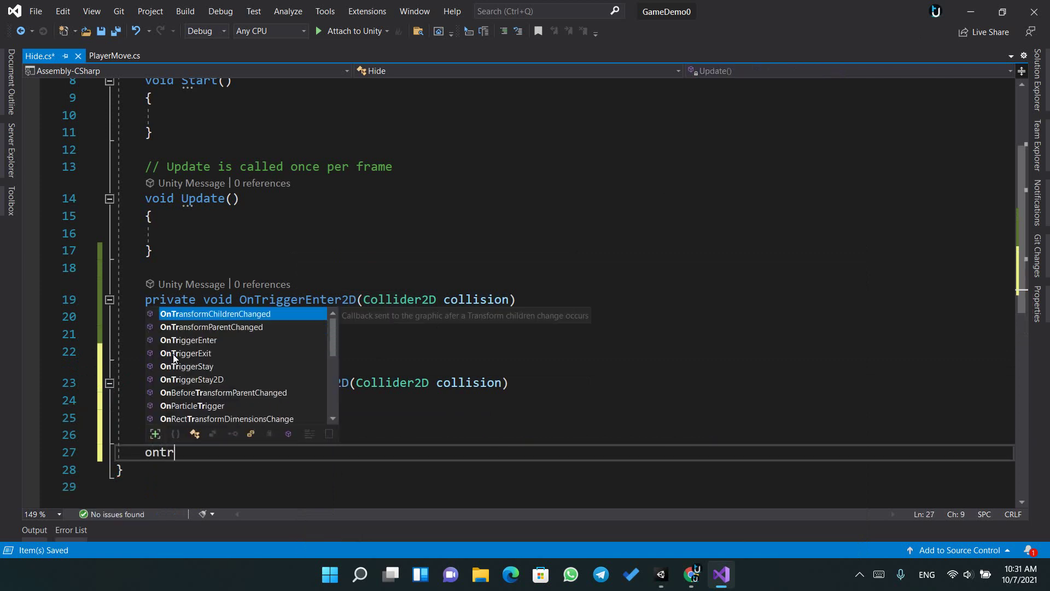
{"action": "key", "text": "Down"}
{"action": "key", "text": "Down"}
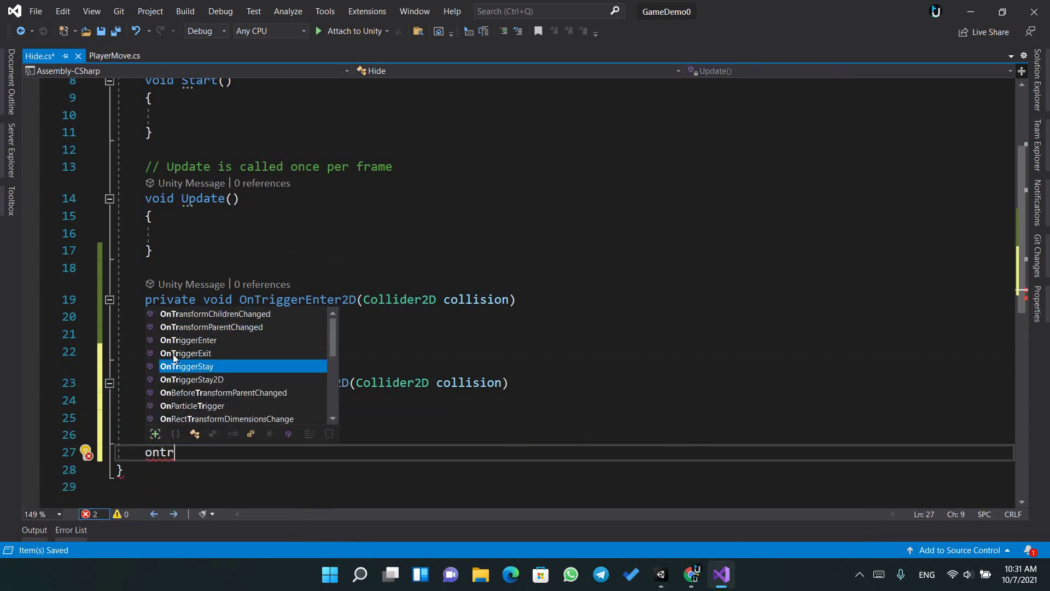
{"action": "key", "text": "Return"}
{"action": "scroll", "coordinate": [174, 355], "scroll_direction": "down", "scroll_amount": 3}
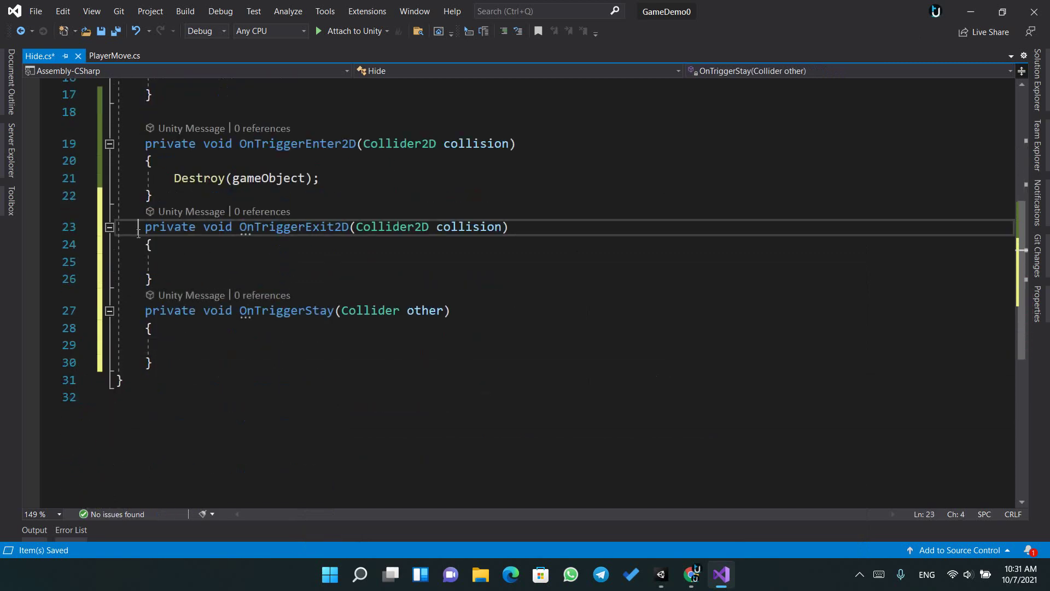
{"action": "left_click_drag", "start_coordinate": [137, 227], "coordinate": [164, 262]}
{"action": "left_click_drag", "start_coordinate": [139, 310], "coordinate": [164, 371]}
{"action": "left_click", "coordinate": [165, 371]}
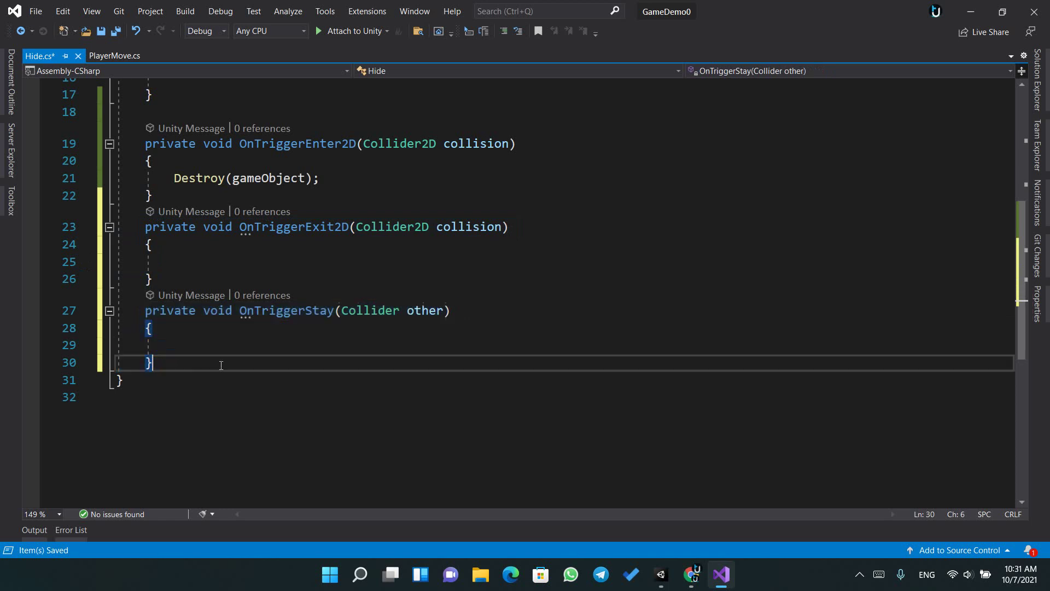
{"action": "scroll", "coordinate": [328, 350], "scroll_direction": "up", "scroll_amount": 1}
{"action": "scroll", "coordinate": [399, 331], "scroll_direction": "up", "scroll_amount": 1}
{"action": "left_click", "coordinate": [323, 283]}
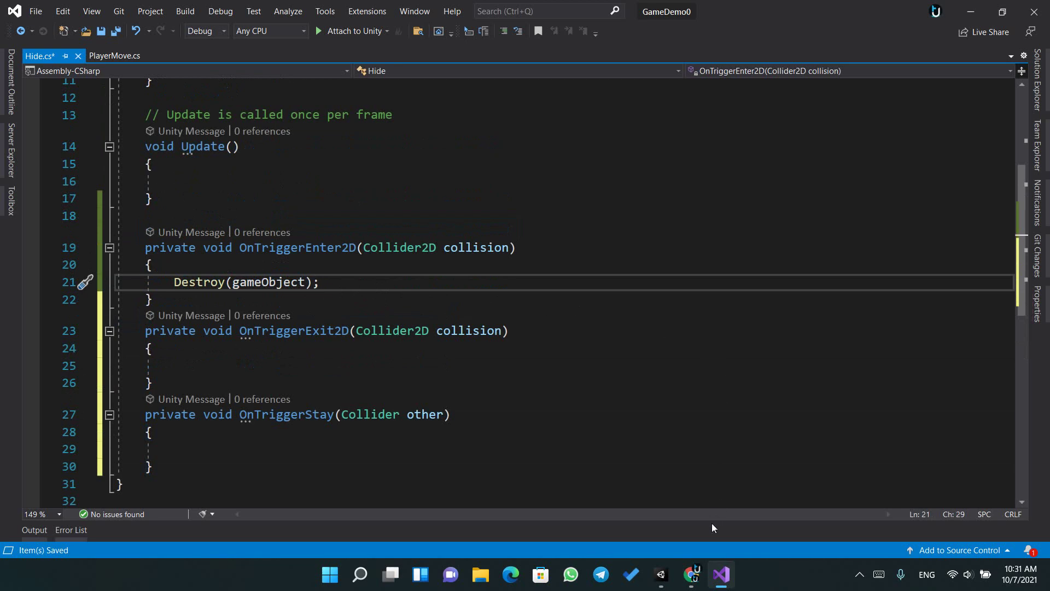
Return to Unity and inspect platform-long (1): a trigger Box Collider 2D with no Hide script.
{"action": "left_click", "coordinate": [660, 574]}
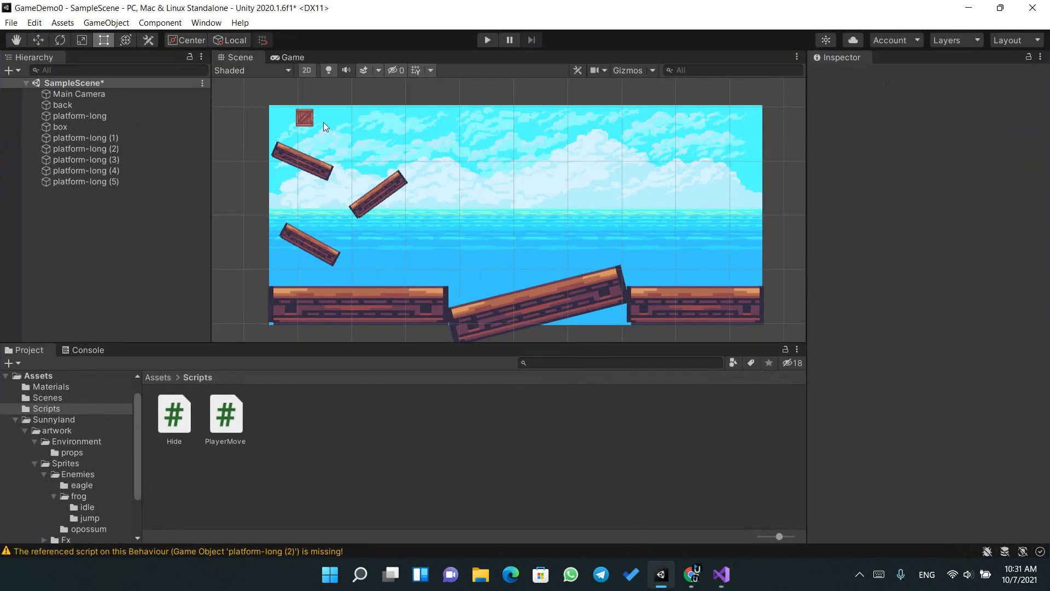
{"action": "left_click", "coordinate": [307, 119]}
{"action": "left_click", "coordinate": [307, 120]}
{"action": "left_click", "coordinate": [308, 161]}
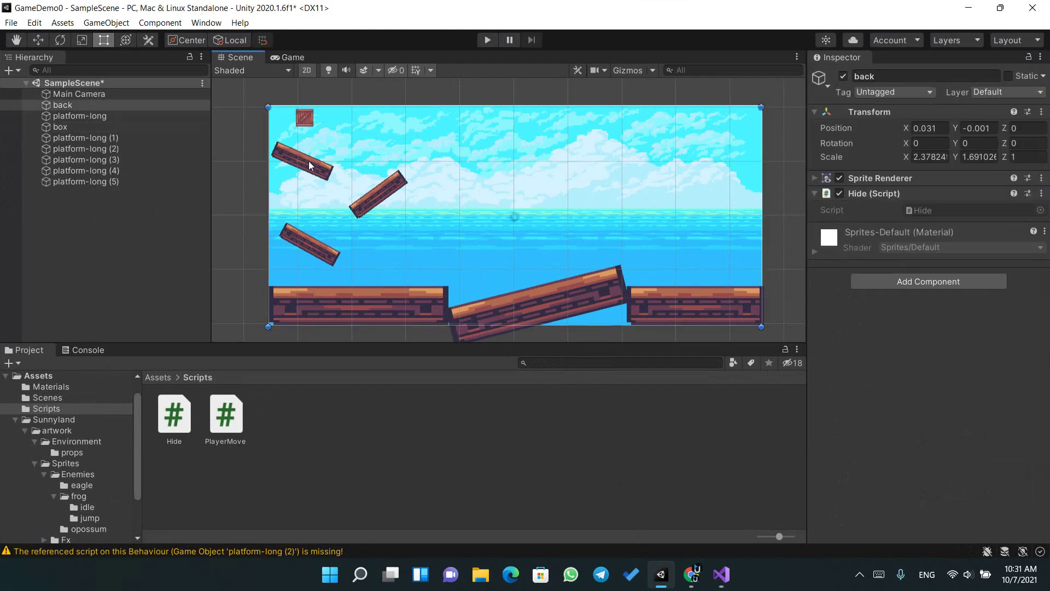
{"action": "left_click", "coordinate": [309, 161]}
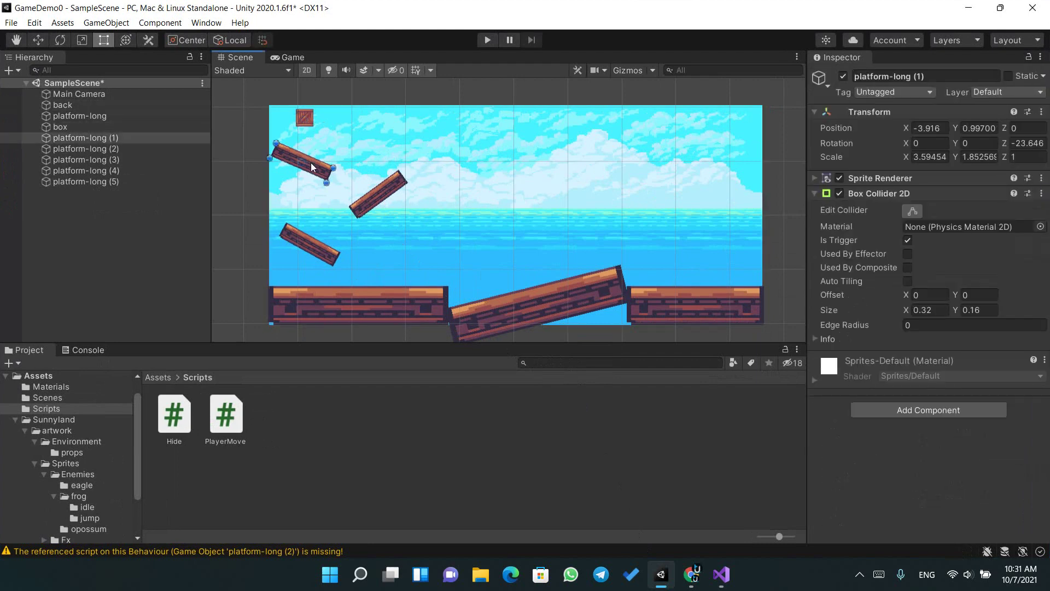